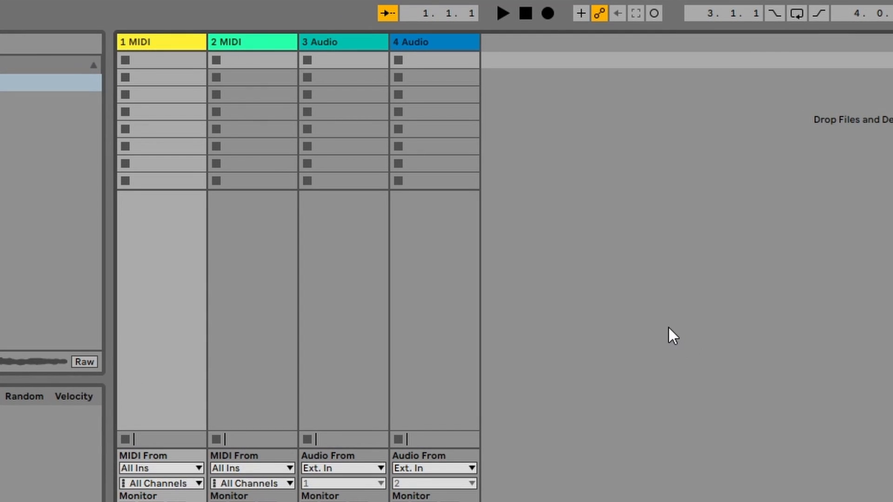
Delete the two audio tracks so that only the two MIDI tracks are left.
{"action": "right_click", "coordinate": [432, 43]}
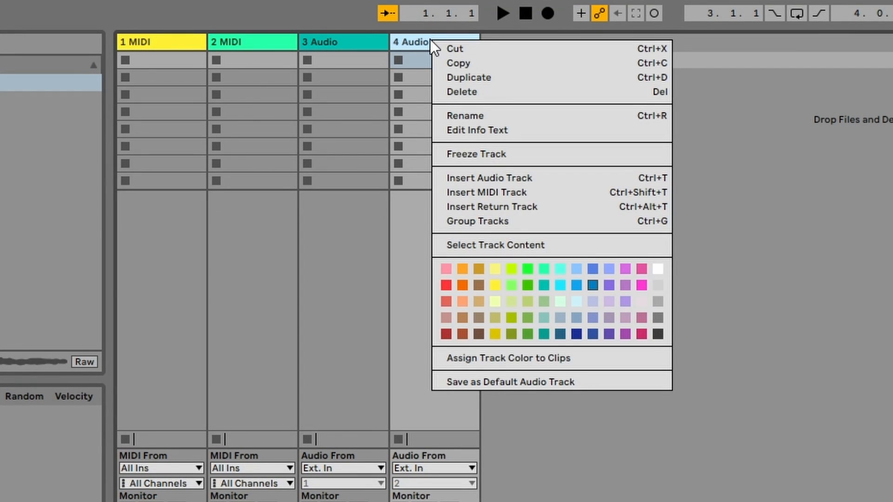
{"action": "left_click", "coordinate": [498, 91]}
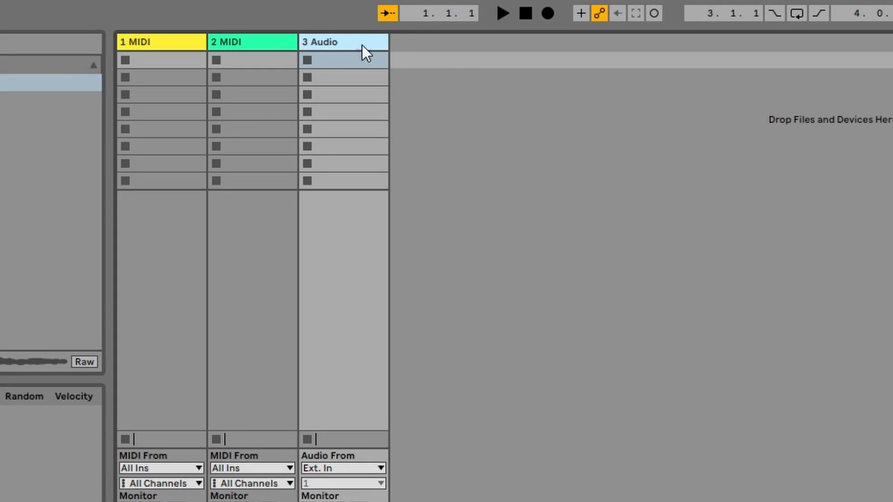
{"action": "right_click", "coordinate": [342, 40]}
{"action": "left_click", "coordinate": [402, 91]}
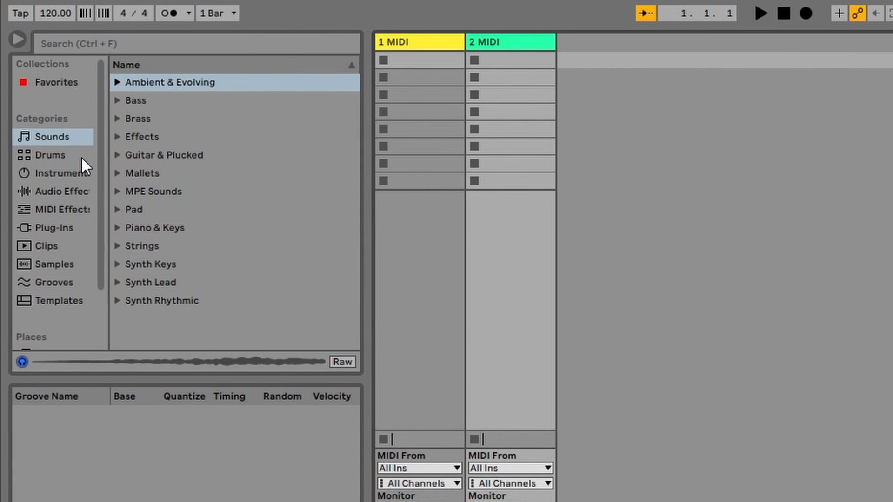
Preview the MPE Inside Angel preset from the Ambient & Evolving sounds and load it onto the first MIDI track.
{"action": "left_click", "coordinate": [59, 139]}
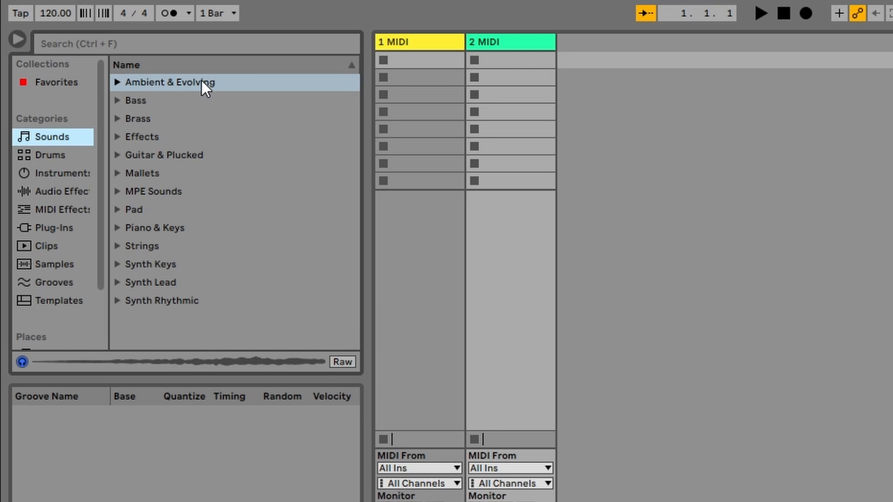
{"action": "left_click", "coordinate": [117, 81]}
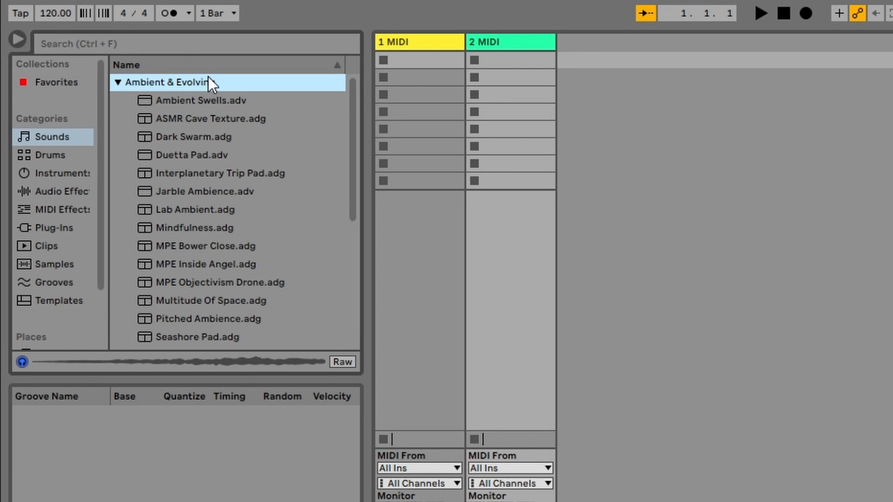
{"action": "left_click", "coordinate": [233, 264]}
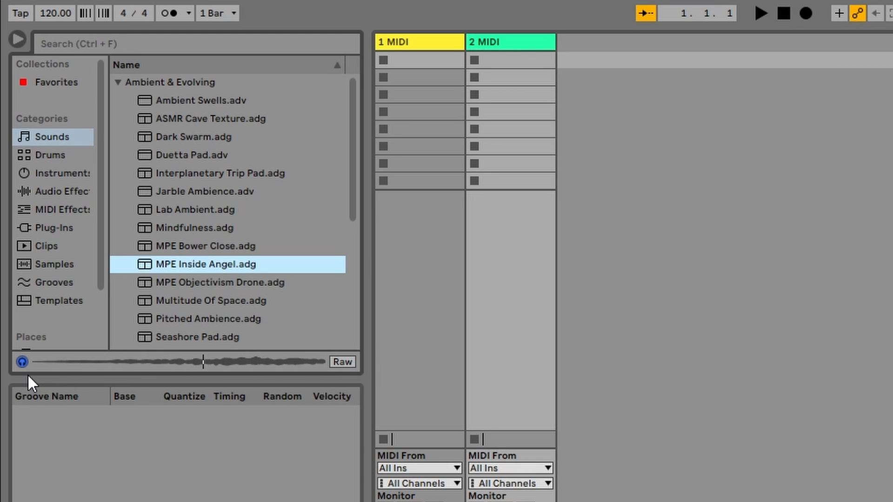
{"action": "left_click", "coordinate": [23, 361]}
{"action": "left_click", "coordinate": [23, 362]}
{"action": "left_click", "coordinate": [621, 399]}
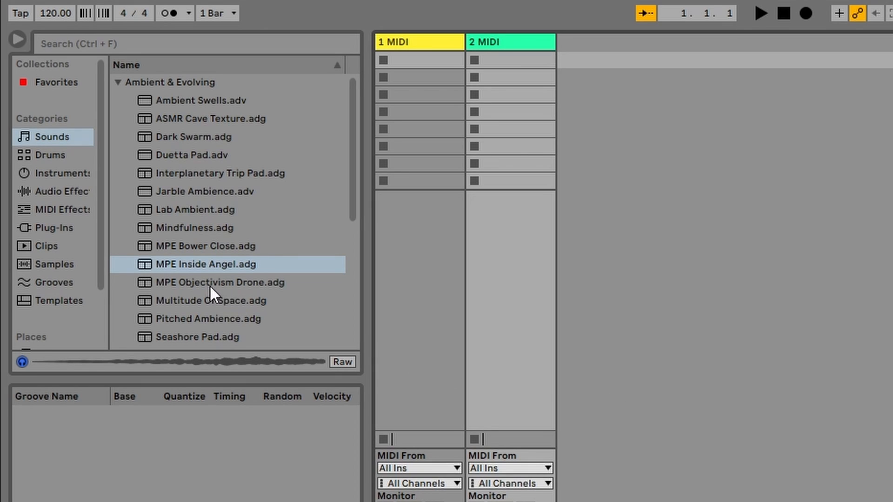
{"action": "left_click_drag", "start_coordinate": [191, 265], "coordinate": [406, 60]}
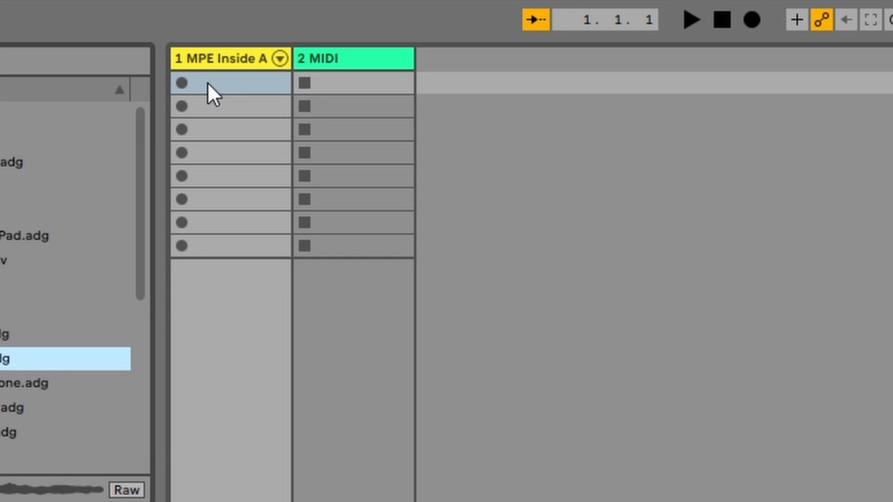
Create a MIDI clip in the first slot of the first track and set its loop length to 4 bars.
{"action": "double_click", "coordinate": [207, 83]}
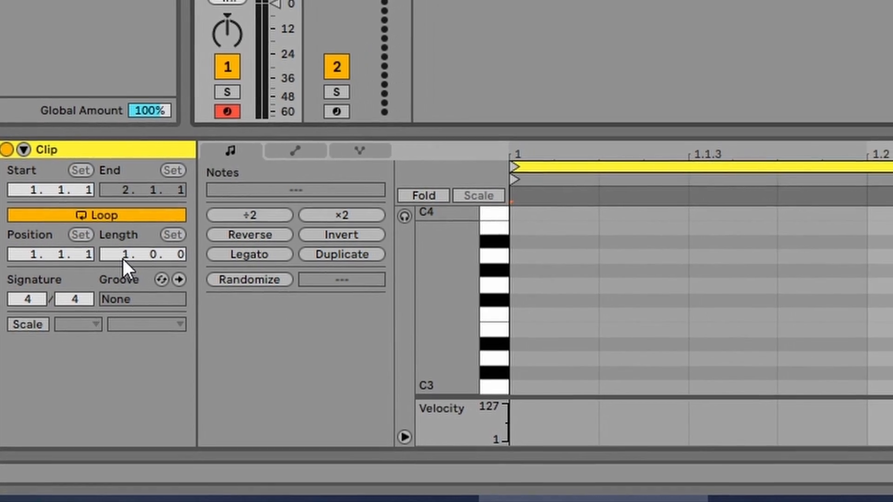
{"action": "left_click", "coordinate": [143, 258]}
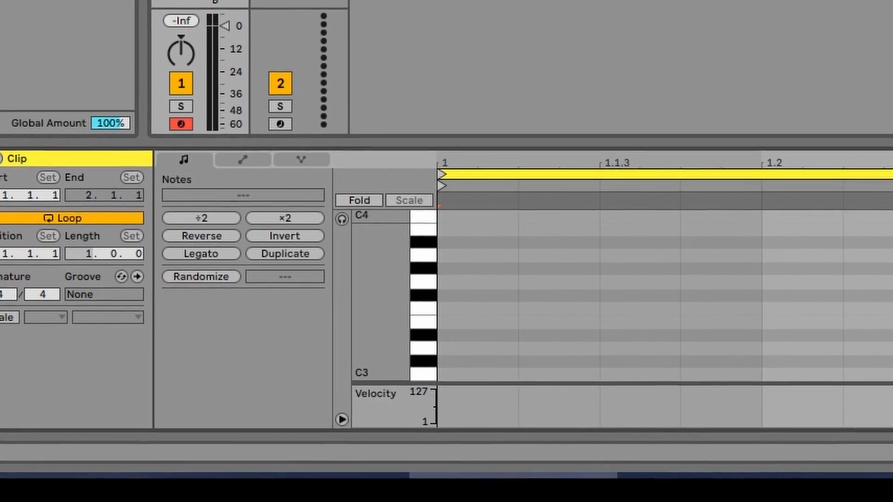
{"action": "type", "text": "4"}
{"action": "key", "text": "Return"}
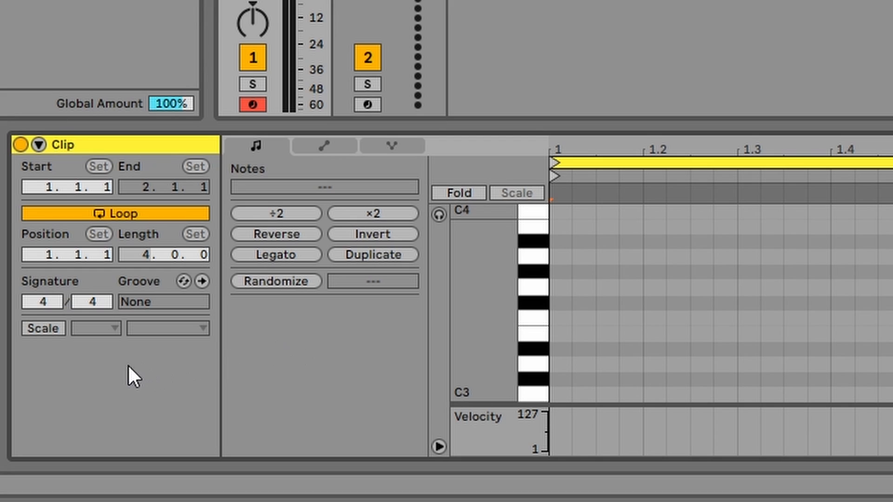
Enable scale highlighting for the clip and set its root note to D with the Major scale.
{"action": "left_click", "coordinate": [41, 330]}
{"action": "left_click", "coordinate": [99, 326]}
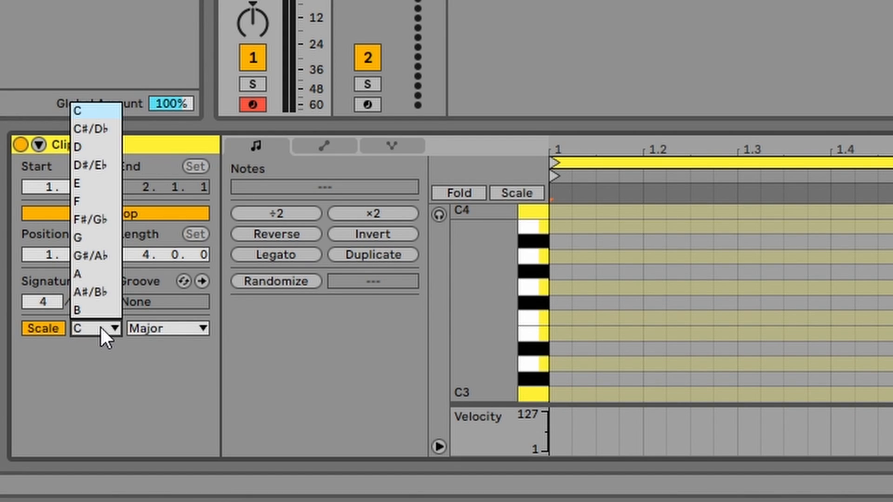
{"action": "left_click", "coordinate": [85, 147]}
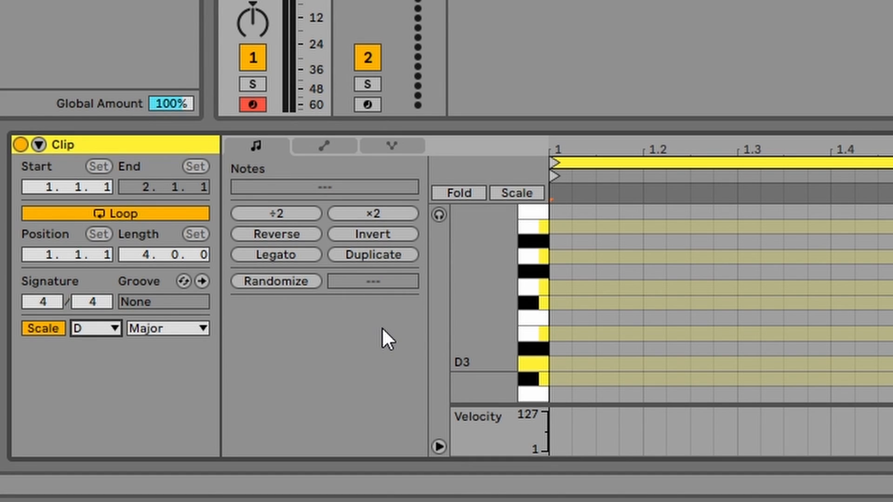
Turn on note preview in the piano roll and audition keys down to D2.
{"action": "left_click", "coordinate": [441, 214]}
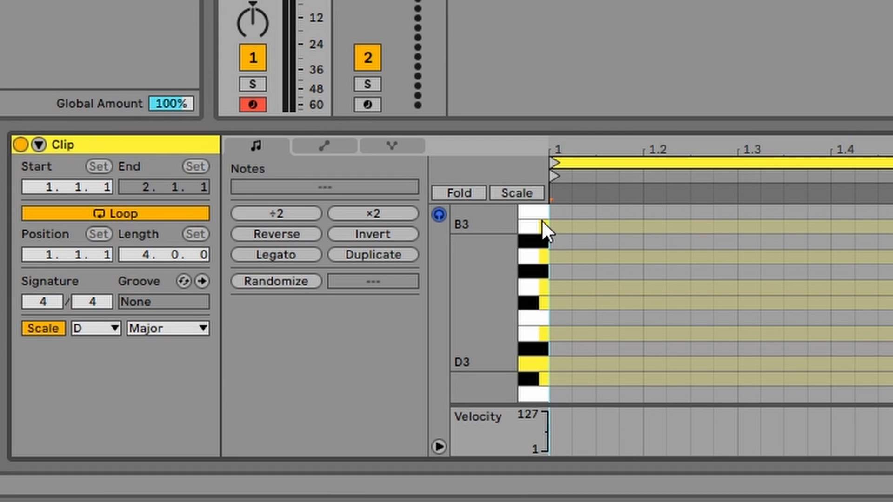
{"action": "left_click_drag", "start_coordinate": [542, 220], "coordinate": [547, 243]}
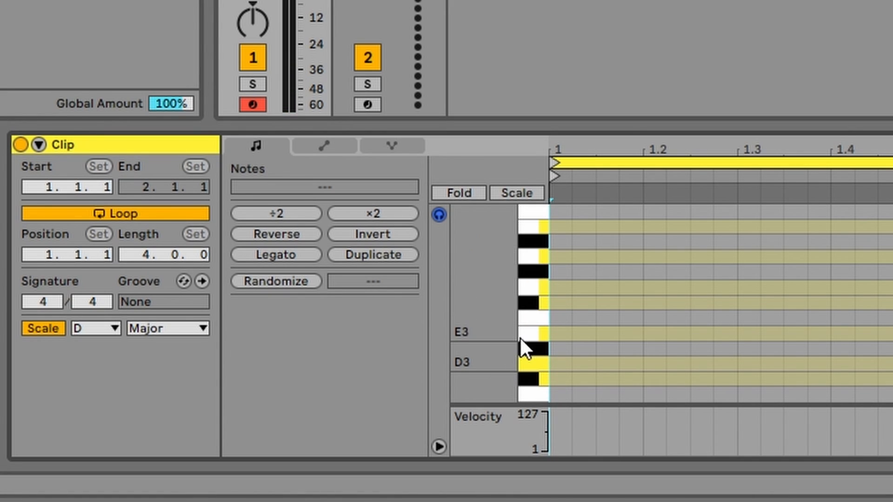
{"action": "scroll", "coordinate": [531, 294], "scroll_direction": "down", "scroll_amount": 5}
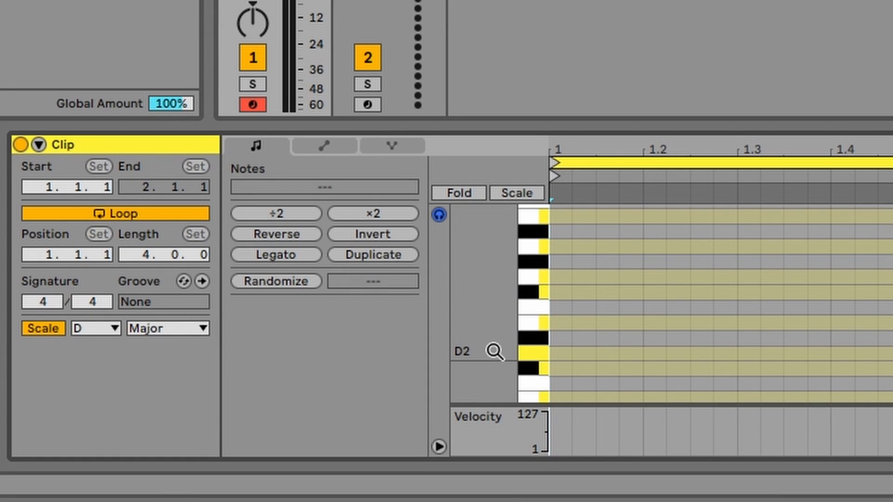
{"action": "left_click", "coordinate": [529, 350]}
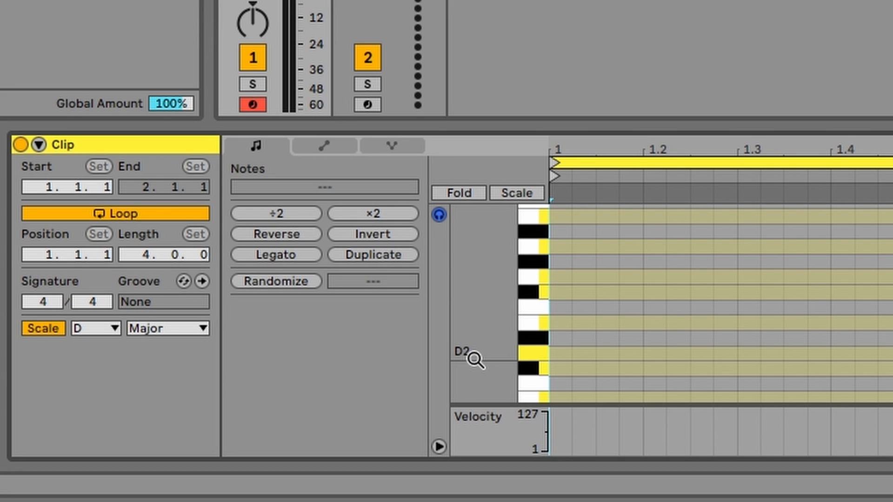
Add a D2 note filling bar 1 and an E2 note filling bar 2 of the clip.
{"action": "double_click", "coordinate": [562, 351]}
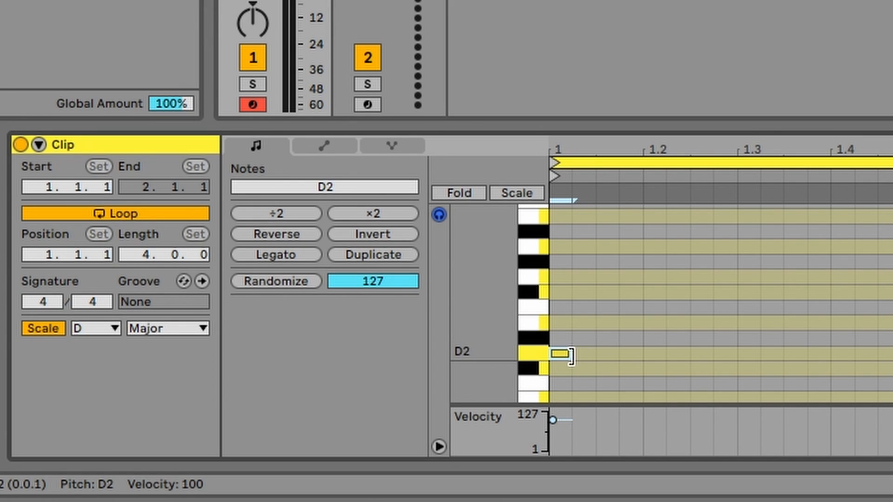
{"action": "left_click_drag", "start_coordinate": [569, 355], "coordinate": [838, 356]}
{"action": "left_click_drag", "start_coordinate": [495, 356], "coordinate": [495, 356]}
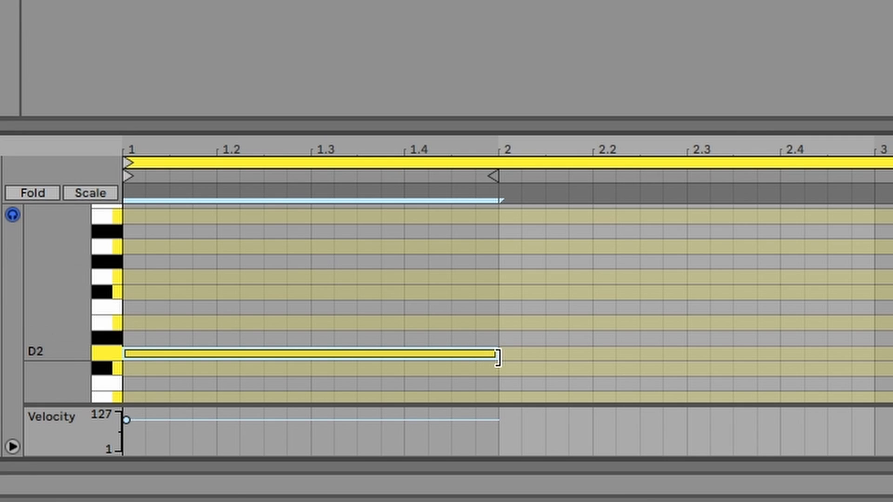
{"action": "double_click", "coordinate": [503, 324]}
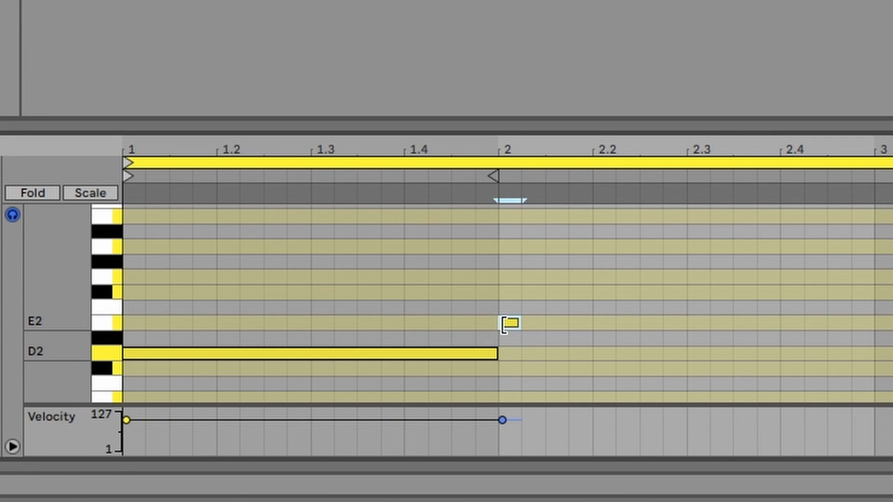
{"action": "left_click_drag", "start_coordinate": [516, 323], "coordinate": [872, 321]}
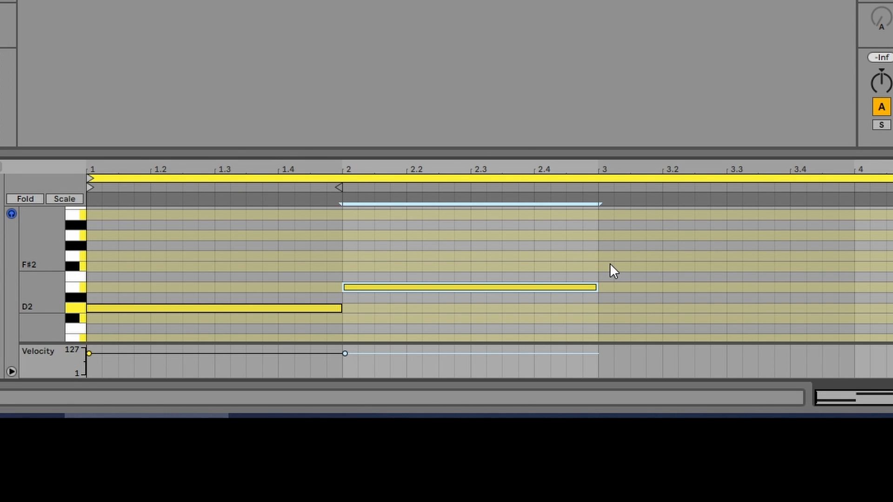
Add one-bar A2 notes in bars 3 and 4, and play the clip back before stopping playback.
{"action": "double_click", "coordinate": [602, 235]}
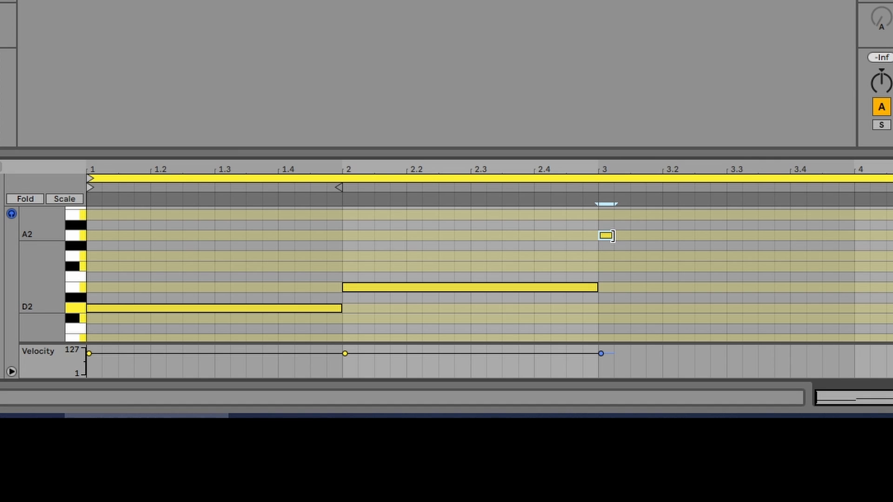
{"action": "left_click_drag", "start_coordinate": [609, 236], "coordinate": [853, 236]}
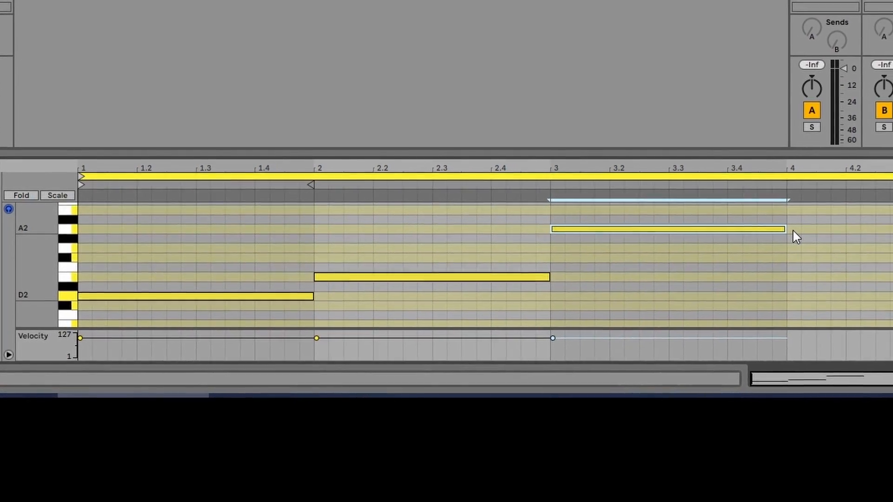
{"action": "double_click", "coordinate": [759, 227]}
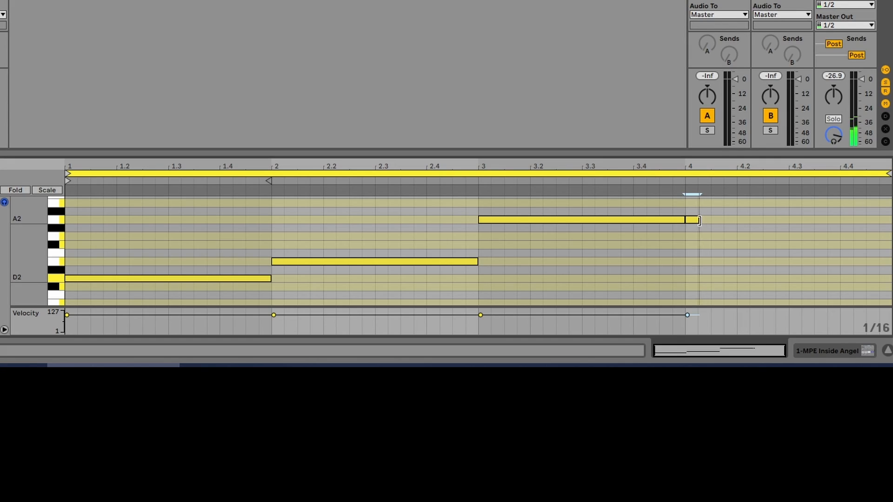
{"action": "left_click_drag", "start_coordinate": [768, 227], "coordinate": [892, 229]}
{"action": "left_click_drag", "start_coordinate": [832, 223], "coordinate": [892, 222]}
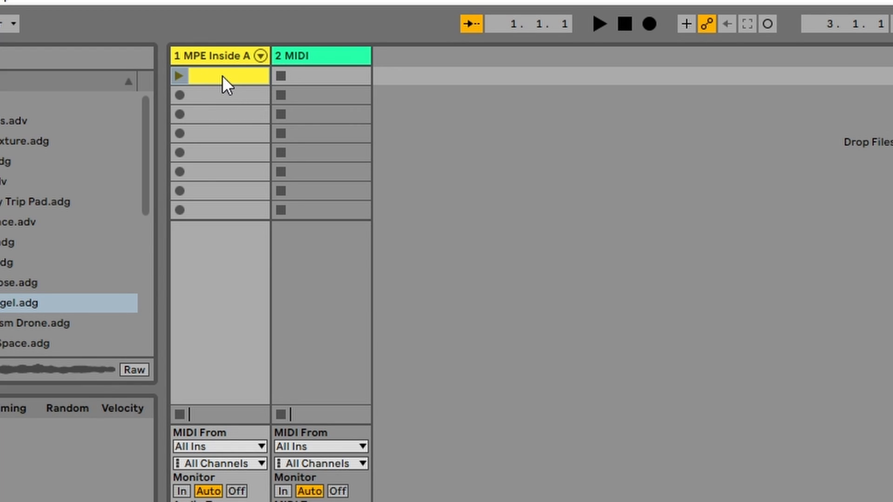
{"action": "left_click", "coordinate": [179, 76]}
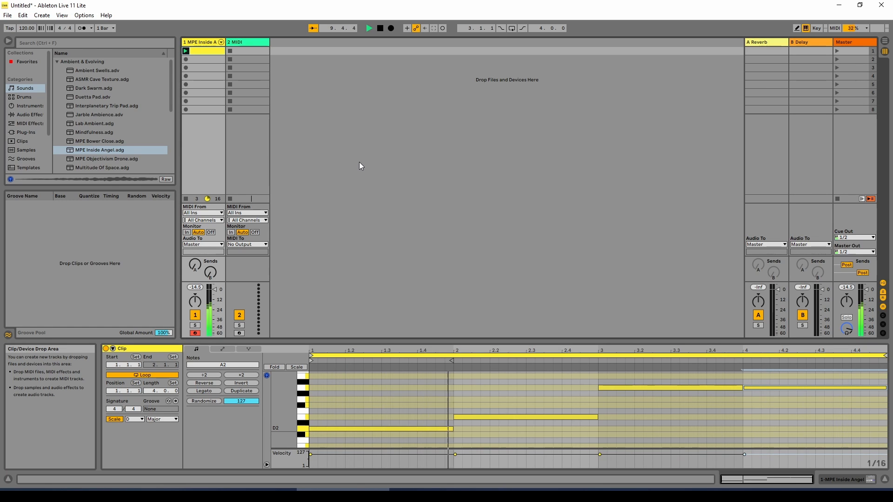
{"action": "left_click", "coordinate": [379, 29]}
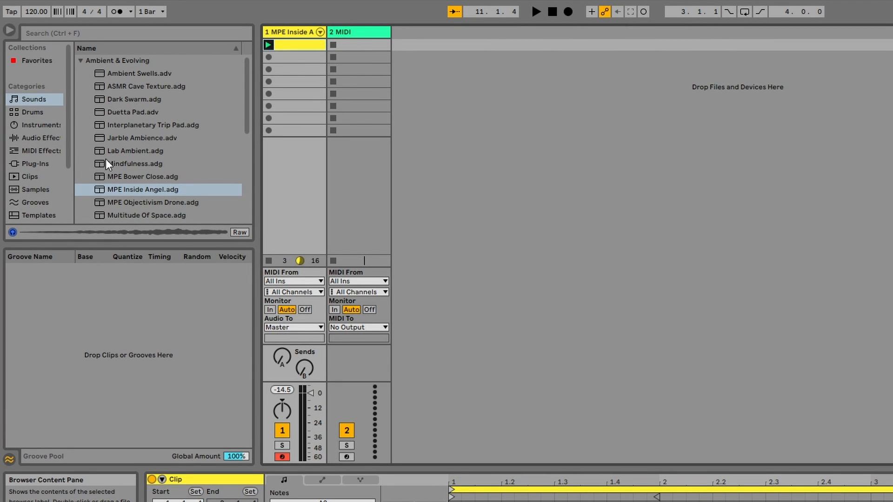
Load MPE Inside Angel onto the second MIDI track and give it a new clip with a 4-bar loop length.
{"action": "left_click", "coordinate": [164, 191]}
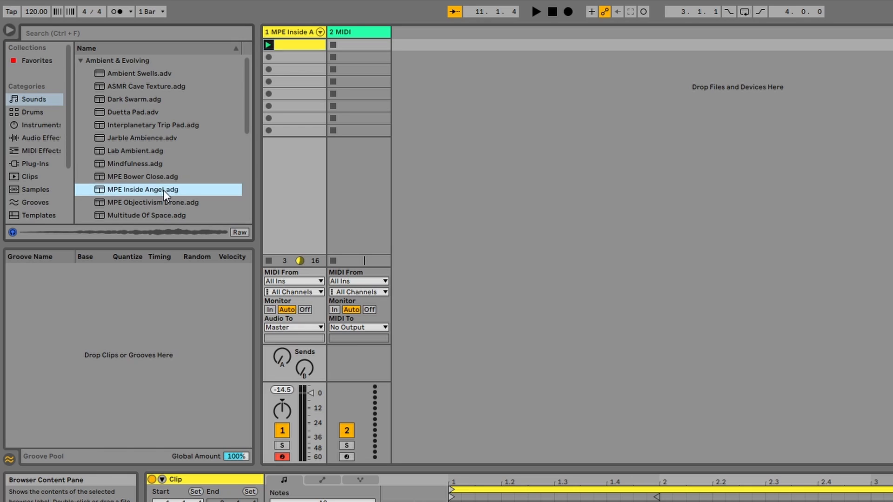
{"action": "left_click_drag", "start_coordinate": [356, 41], "coordinate": [356, 41]}
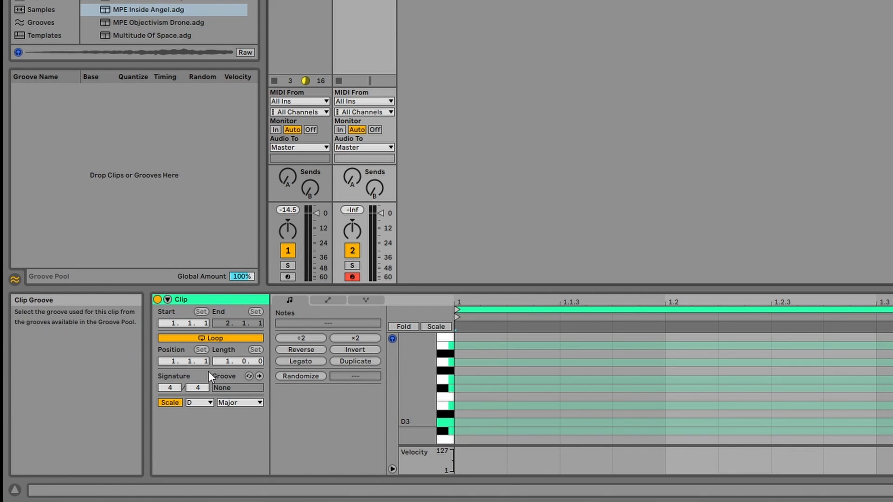
{"action": "left_click_drag", "start_coordinate": [225, 361], "coordinate": [224, 344]}
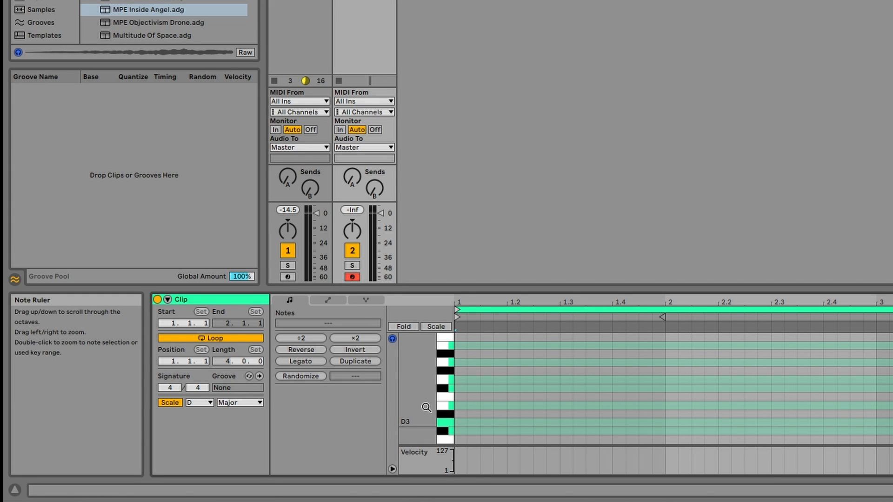
Add an eighth-note D3 at 1.1.1 in the second track's clip and play that clip with the first track stopped.
{"action": "double_click", "coordinate": [463, 422]}
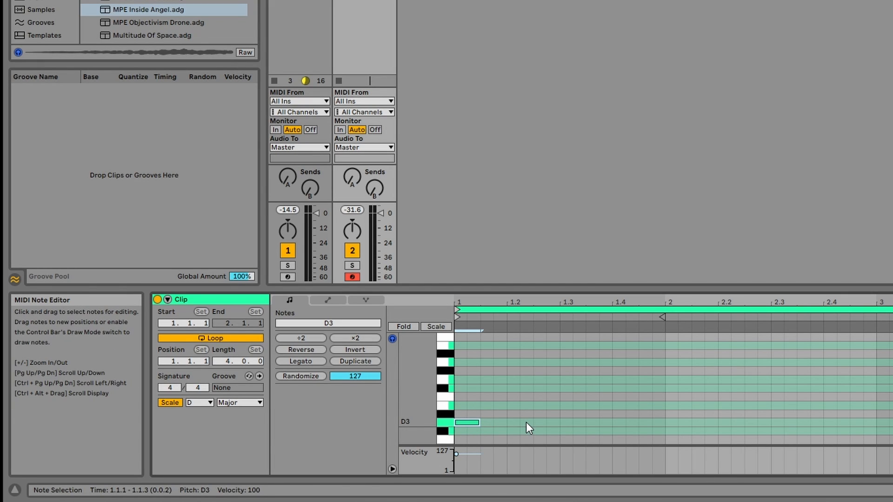
{"action": "mouse_move", "coordinate": [467, 422]}
{"action": "left_mouse_down"}
{"action": "mouse_move", "coordinate": [500, 422]}
{"action": "mouse_move", "coordinate": [468, 425]}
{"action": "mouse_move", "coordinate": [468, 395]}
{"action": "mouse_move", "coordinate": [467, 423]}
{"action": "left_mouse_up"}
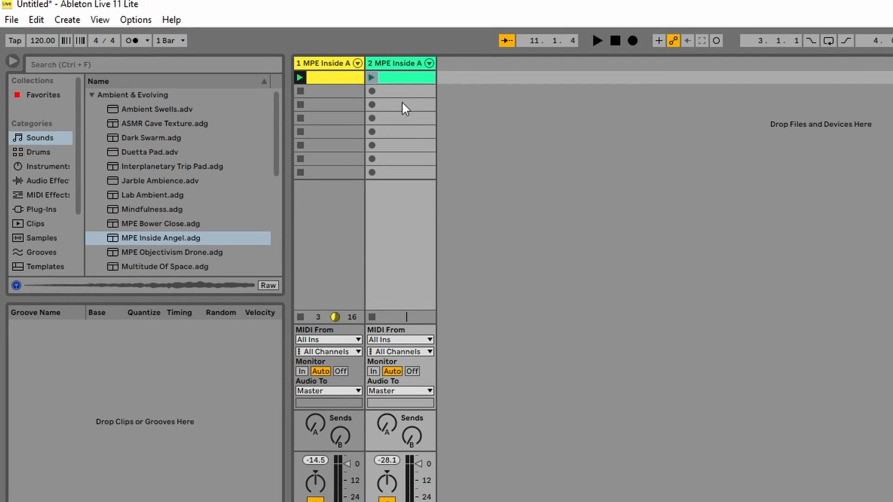
{"action": "left_click", "coordinate": [372, 77]}
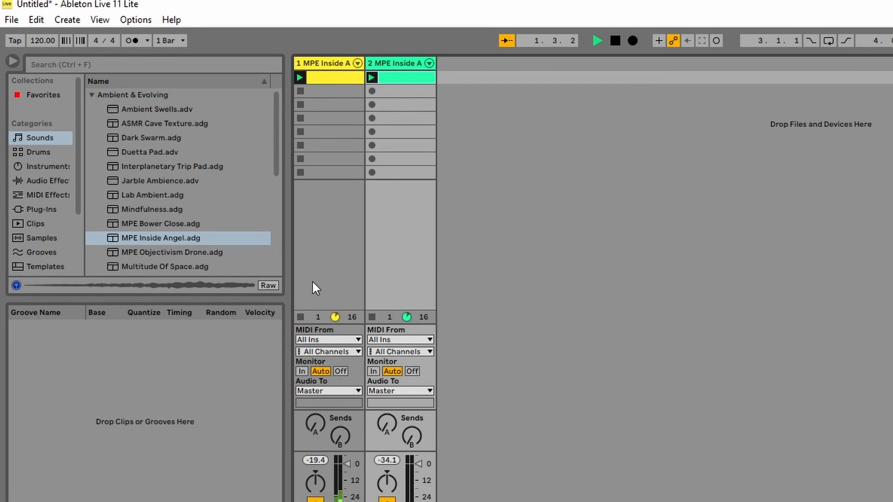
{"action": "left_click", "coordinate": [300, 317]}
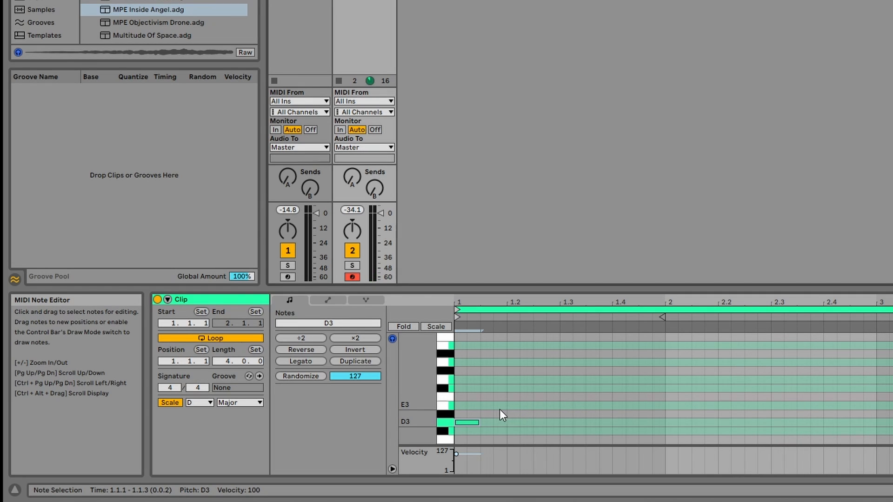
Add an eighth-note F#3 at 1.2.1 in the second track's clip.
{"action": "double_click", "coordinate": [512, 388]}
{"action": "left_click_drag", "start_coordinate": [520, 388], "coordinate": [530, 388]}
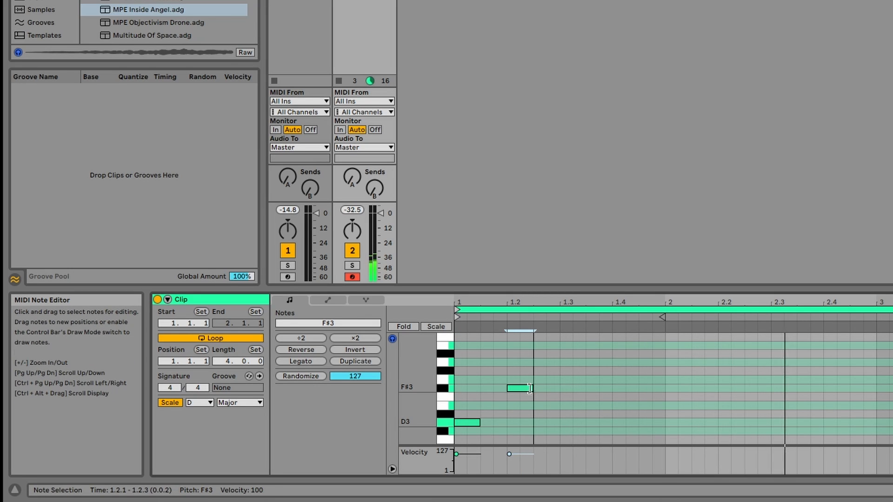
Add eighth-note A3 notes at 1.3.1 and 1.4.1 in the second track's clip.
{"action": "double_click", "coordinate": [567, 363]}
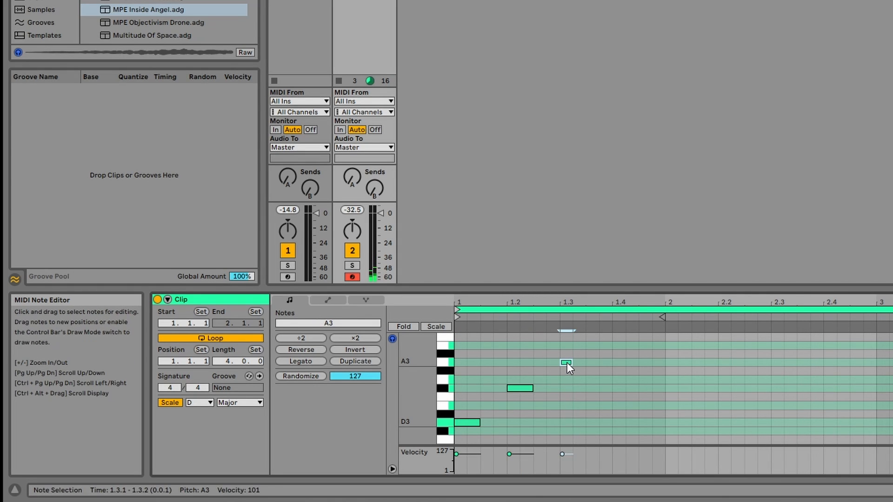
{"action": "left_click_drag", "start_coordinate": [569, 363], "coordinate": [585, 363]}
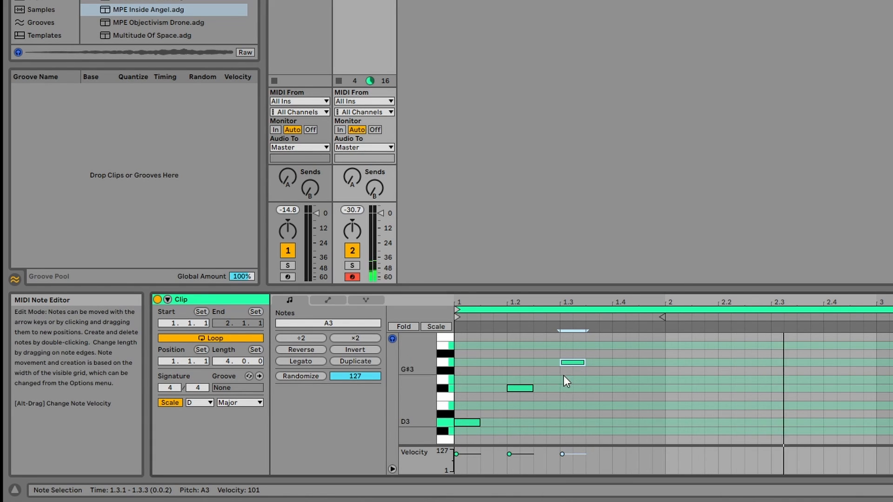
{"action": "left_click", "coordinate": [621, 363]}
{"action": "double_click", "coordinate": [622, 363]}
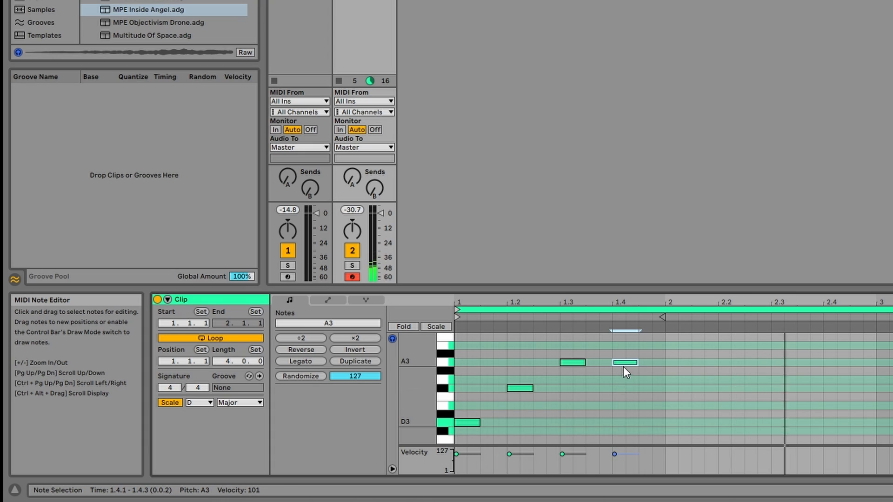
Change the note at 1.4.1 to a quarter-note F#3 starting at 1.3.4.
{"action": "left_click_drag", "start_coordinate": [625, 365], "coordinate": [625, 380]}
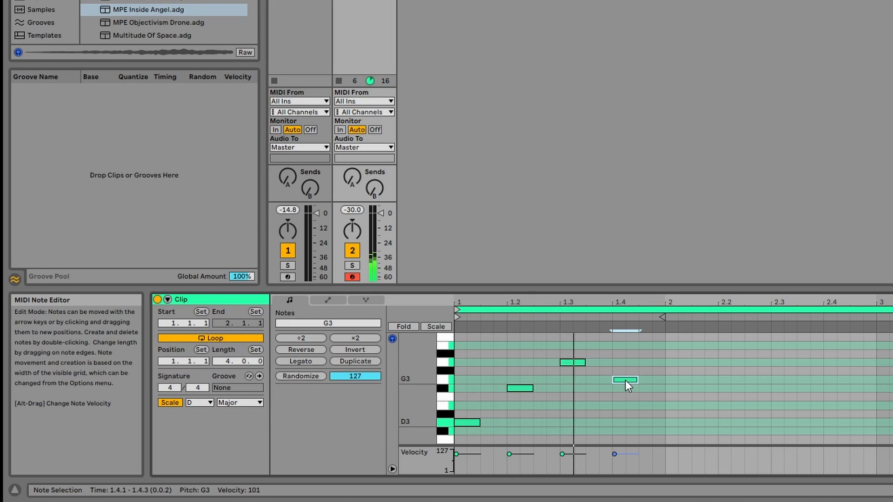
{"action": "key", "text": "Left"}
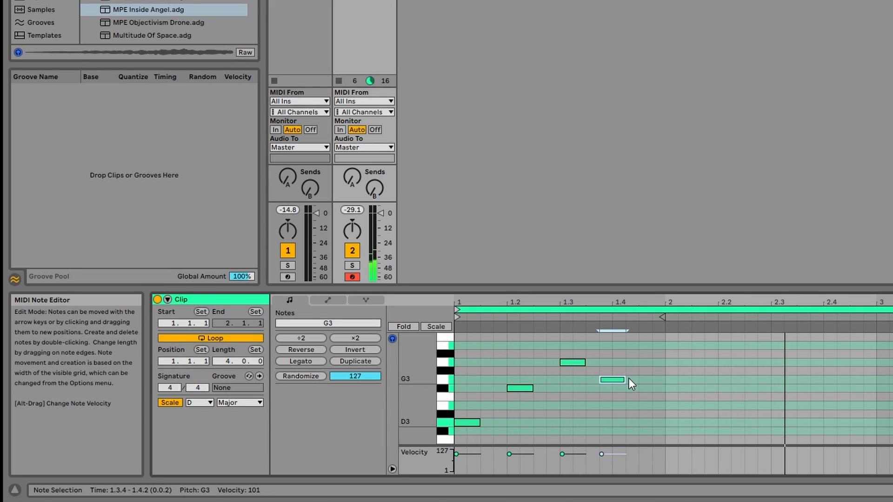
{"action": "left_click_drag", "start_coordinate": [628, 380], "coordinate": [649, 384]}
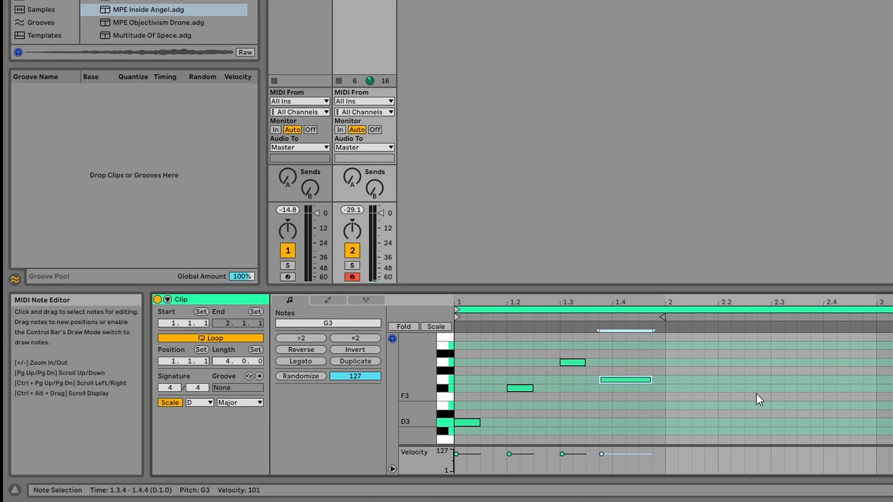
{"action": "key", "text": "space"}
{"action": "left_click_drag", "start_coordinate": [630, 385], "coordinate": [629, 389]}
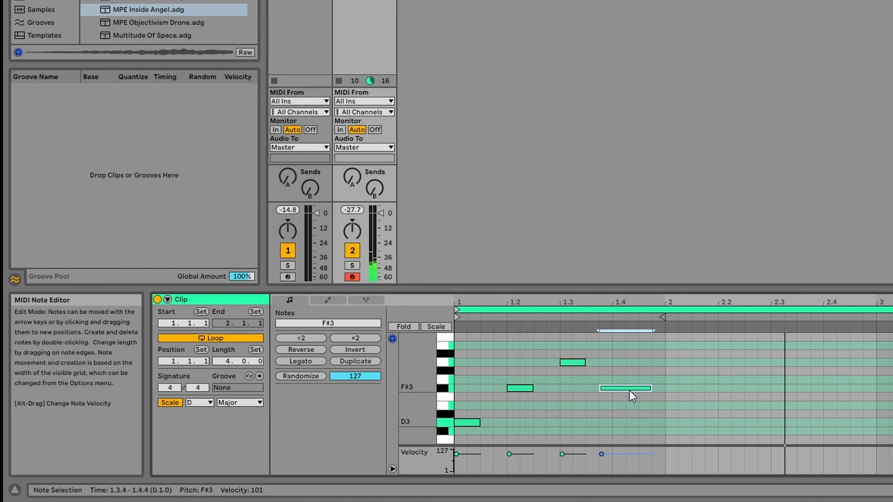
Add eighth-note G3 notes at 2.2.1 and 2.2.4, and extend the F#3 at 1.3.4 to end at 2.1.1.
{"action": "double_click", "coordinate": [684, 381]}
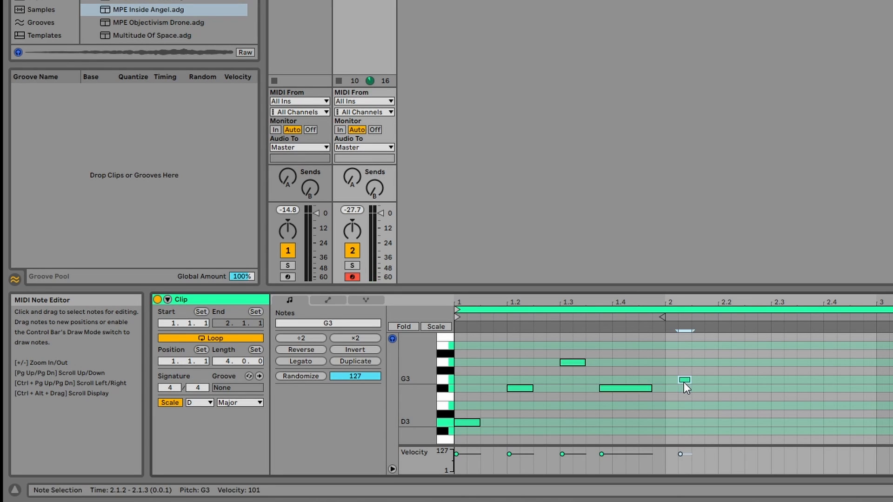
{"action": "left_click_drag", "start_coordinate": [691, 380], "coordinate": [703, 381]}
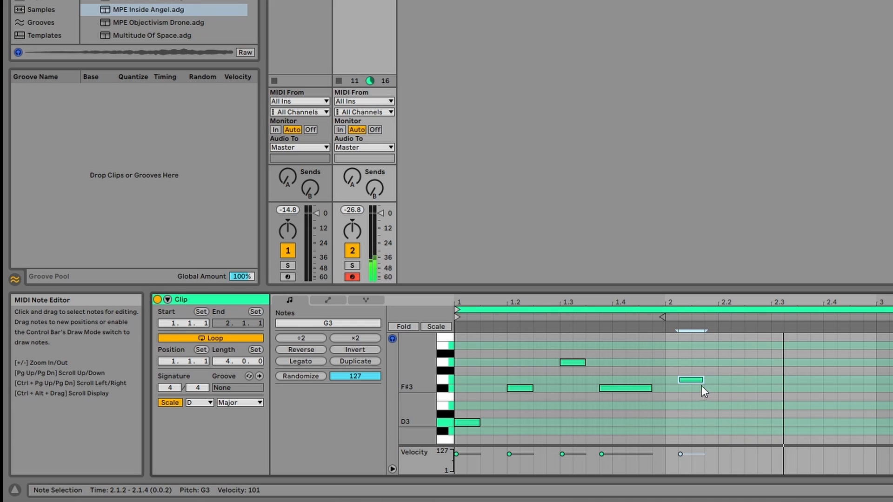
{"action": "left_click_drag", "start_coordinate": [693, 380], "coordinate": [756, 381]}
{"action": "double_click", "coordinate": [737, 380]}
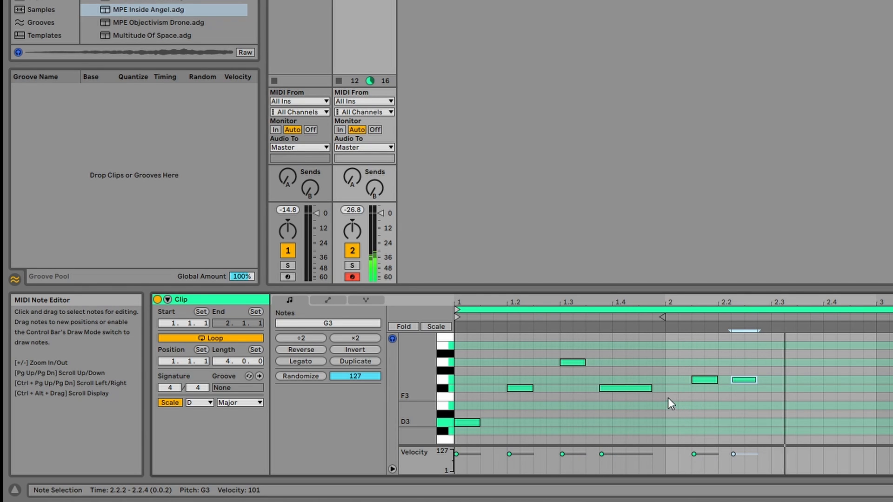
{"action": "left_click_drag", "start_coordinate": [651, 389], "coordinate": [664, 388]}
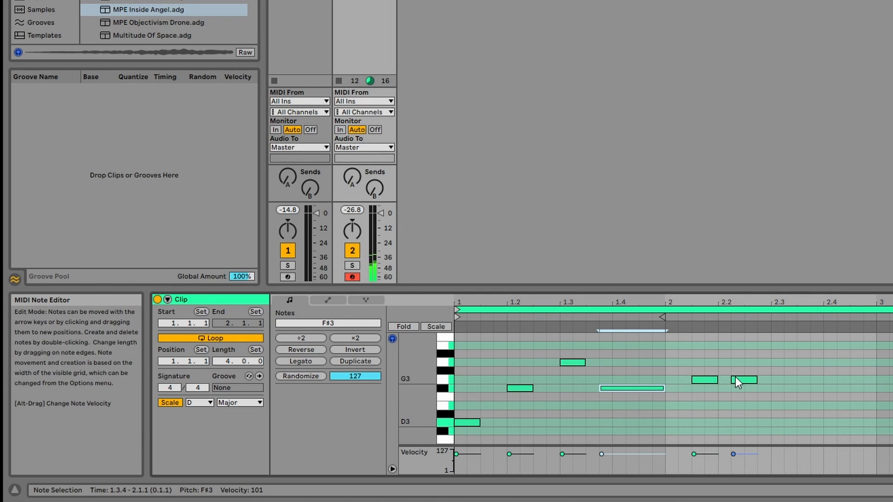
{"action": "left_click_drag", "start_coordinate": [736, 379], "coordinate": [769, 383]}
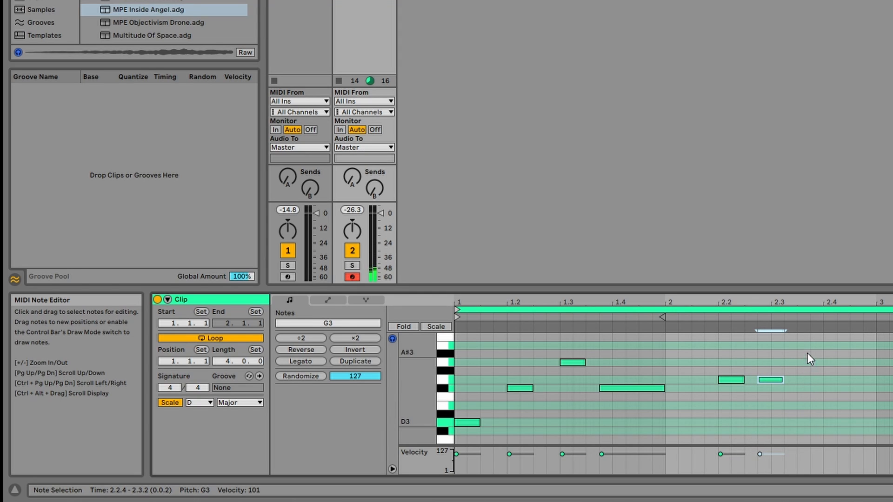
Add an eighth-note B3 at 2.4.1 and a D4 three sixteenths long at 3.1.3.
{"action": "double_click", "coordinate": [826, 345]}
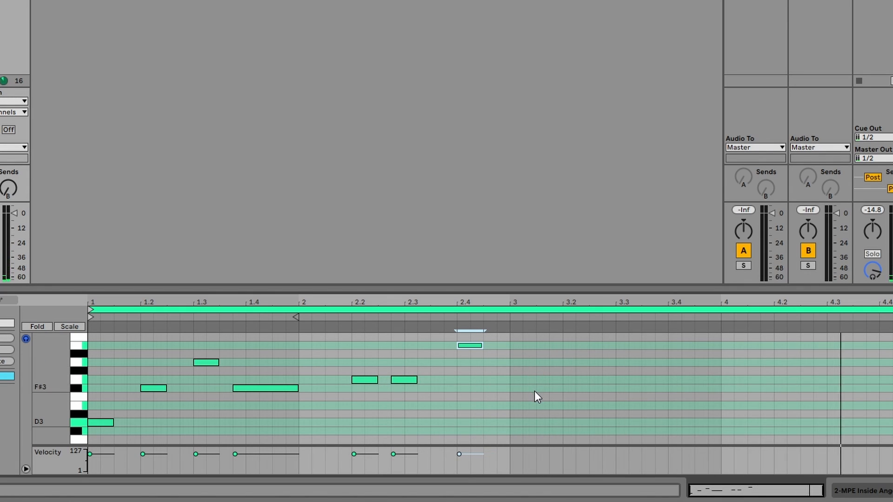
{"action": "scroll", "coordinate": [549, 395], "scroll_direction": "up", "scroll_amount": 2}
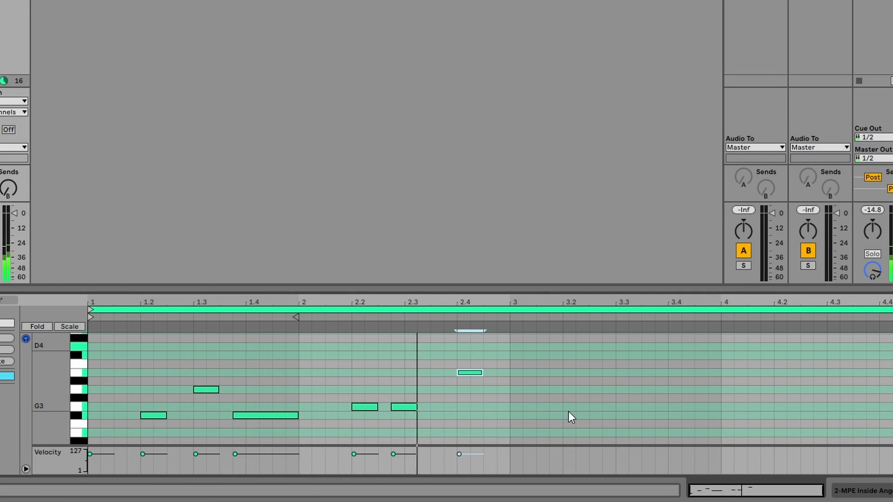
{"action": "double_click", "coordinate": [540, 349]}
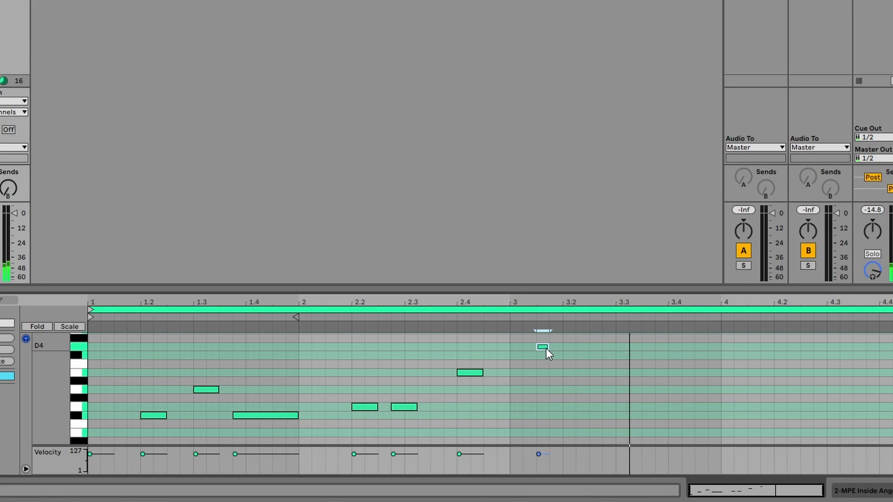
{"action": "left_click_drag", "start_coordinate": [547, 348], "coordinate": [576, 348]}
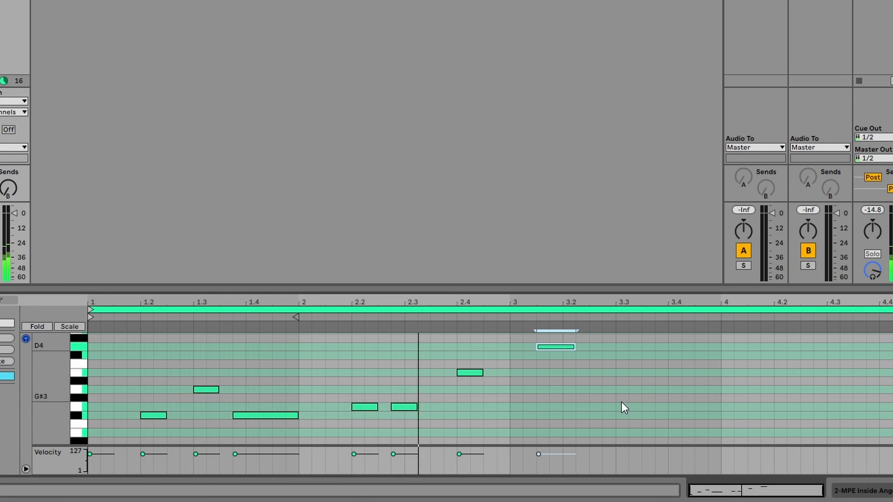
Add a quarter-note F#3 at 3.3.3 and an A3 spanning 3.4.3 to 4.2.1.
{"action": "double_click", "coordinate": [626, 417]}
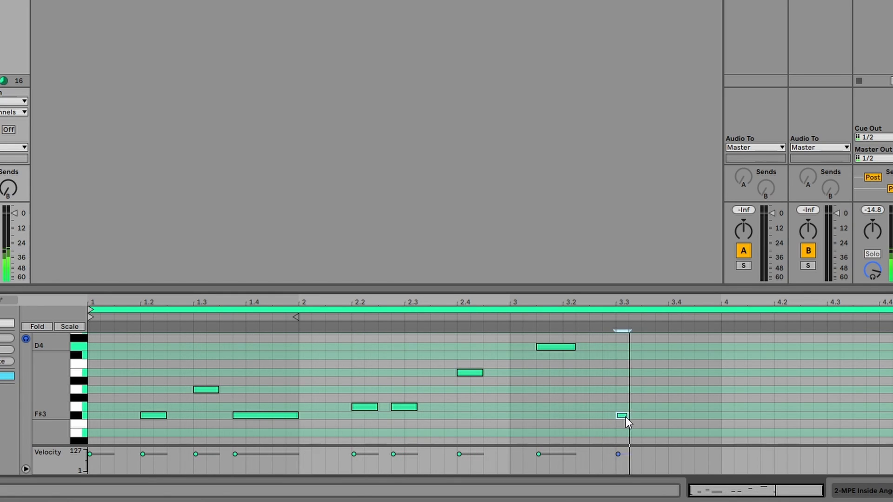
{"action": "left_click_drag", "start_coordinate": [626, 416], "coordinate": [694, 416]}
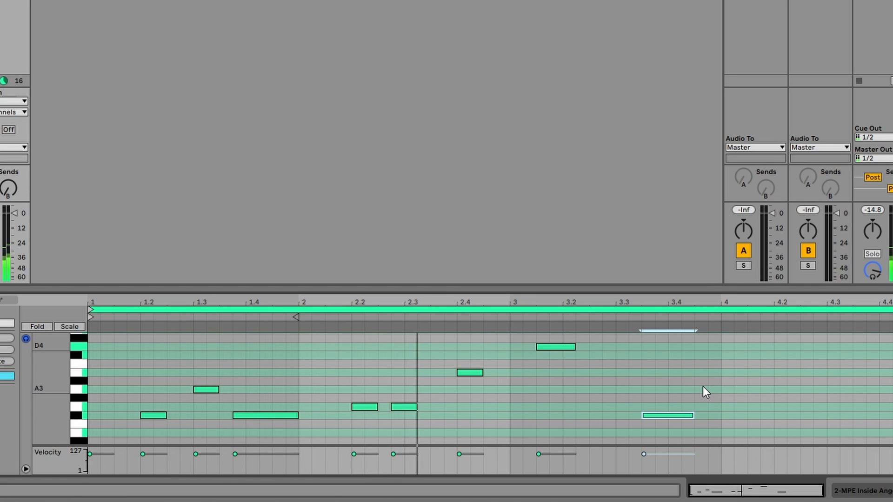
{"action": "double_click", "coordinate": [703, 389]}
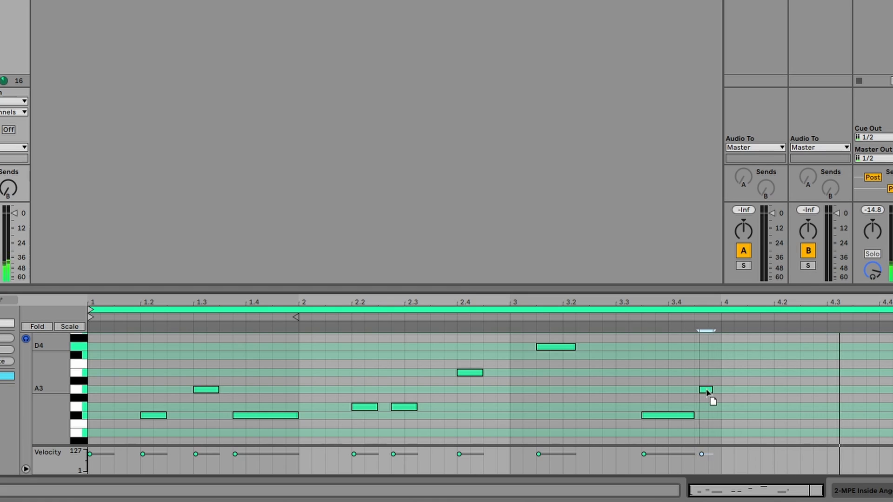
{"action": "left_click_drag", "start_coordinate": [703, 390], "coordinate": [746, 389]}
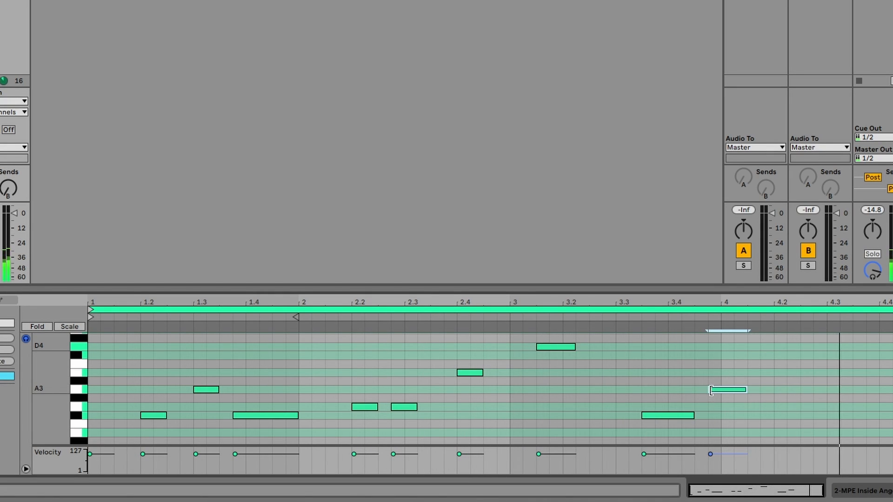
{"action": "left_click_drag", "start_coordinate": [725, 390], "coordinate": [768, 392]}
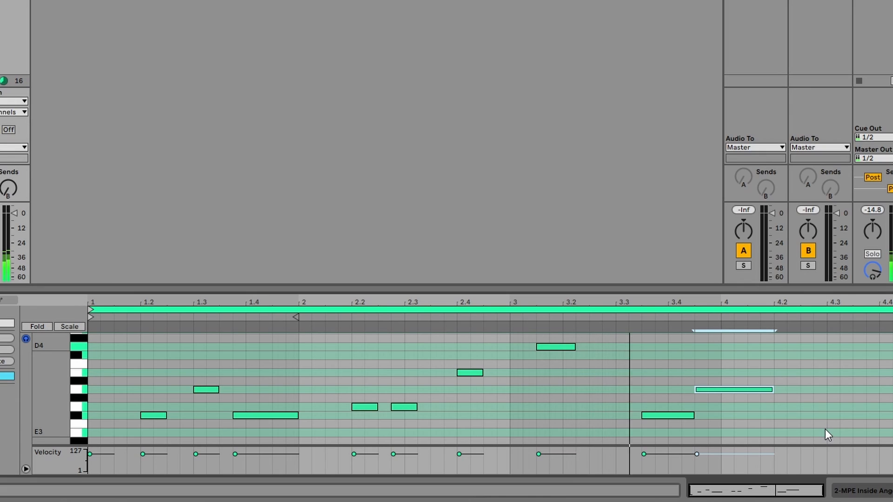
Add a C#4 three sixteenths long at 4.2.4.
{"action": "double_click", "coordinate": [820, 358]}
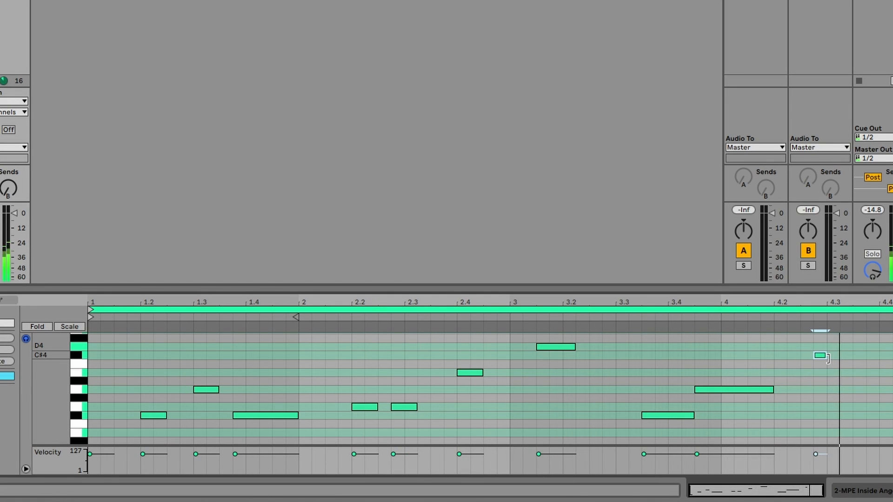
{"action": "mouse_move", "coordinate": [820, 357]}
{"action": "left_mouse_down"}
{"action": "mouse_move", "coordinate": [878, 360]}
{"action": "mouse_move", "coordinate": [829, 361]}
{"action": "left_mouse_up"}
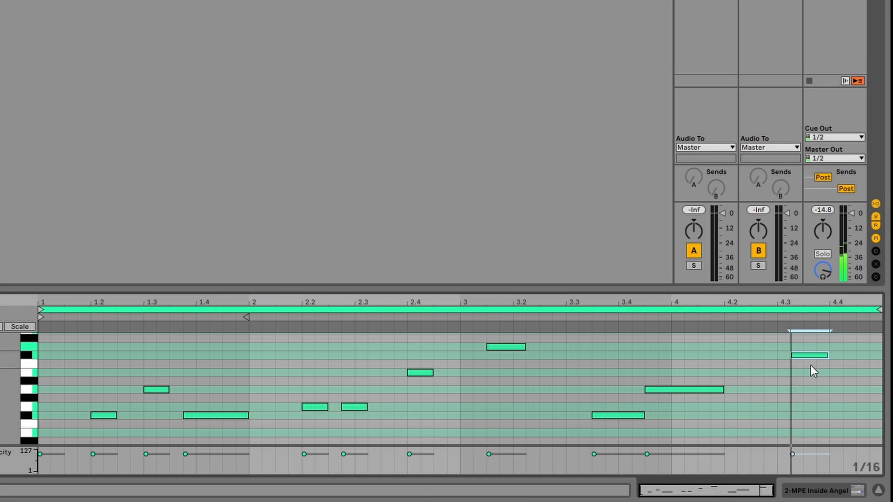
{"action": "left_click_drag", "start_coordinate": [797, 356], "coordinate": [774, 355]}
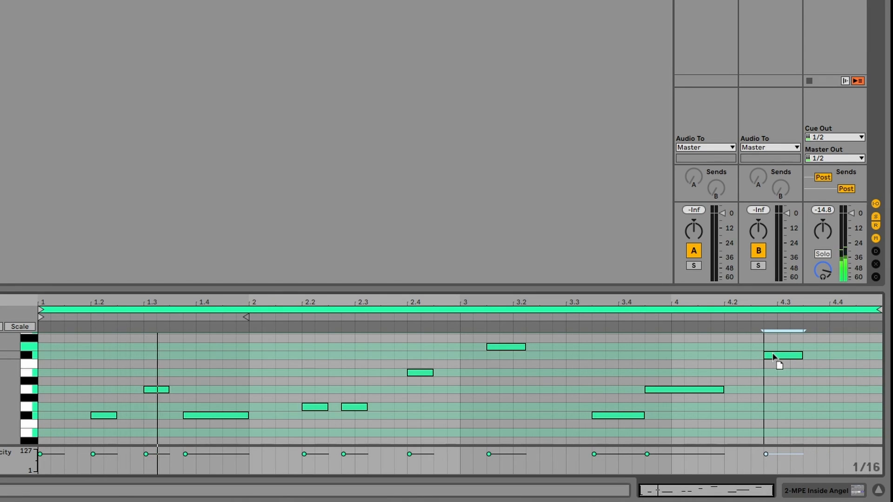
Add an E3 three sixteenths long from 4.4.2 to the end of bar 4.
{"action": "scroll", "coordinate": [800, 377], "scroll_direction": "down", "scroll_amount": 2}
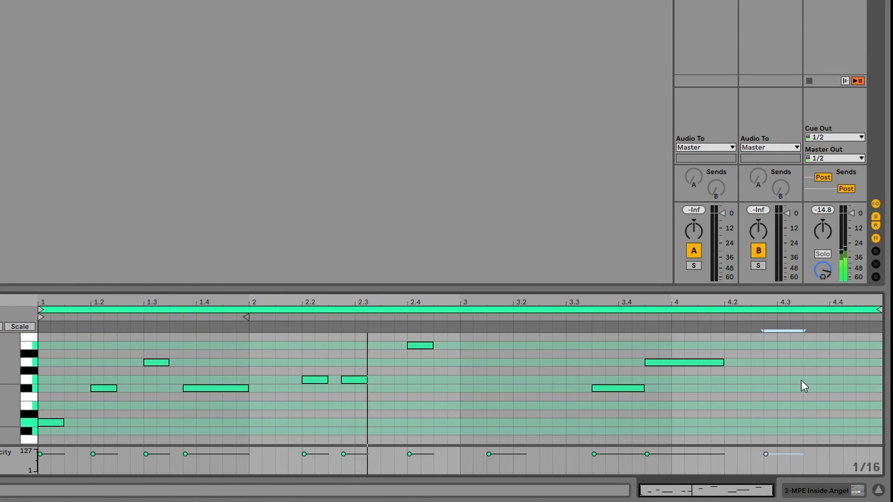
{"action": "scroll", "coordinate": [800, 379], "scroll_direction": "down", "scroll_amount": 2}
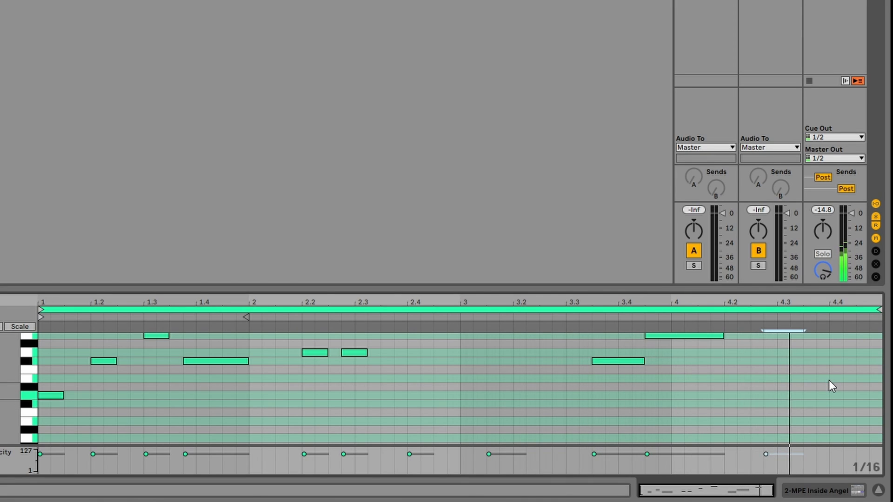
{"action": "double_click", "coordinate": [862, 380]}
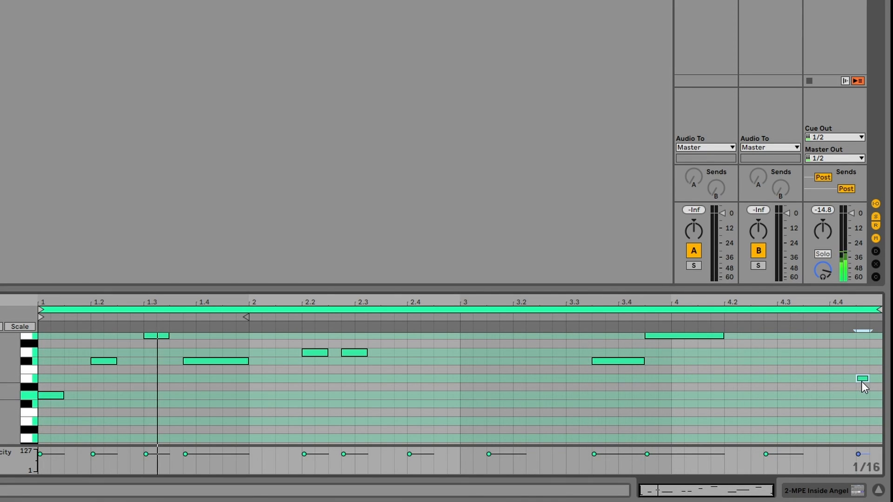
{"action": "left_click_drag", "start_coordinate": [866, 381], "coordinate": [878, 383]}
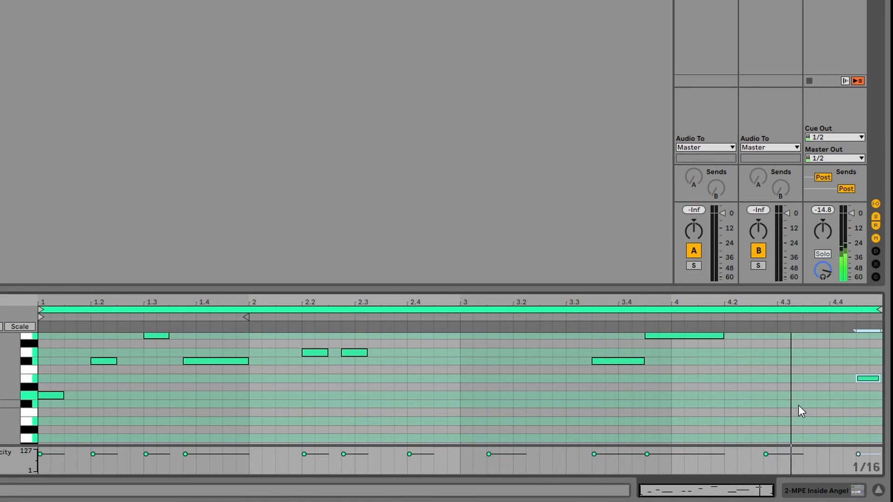
{"action": "scroll", "coordinate": [785, 408], "scroll_direction": "up", "scroll_amount": 1}
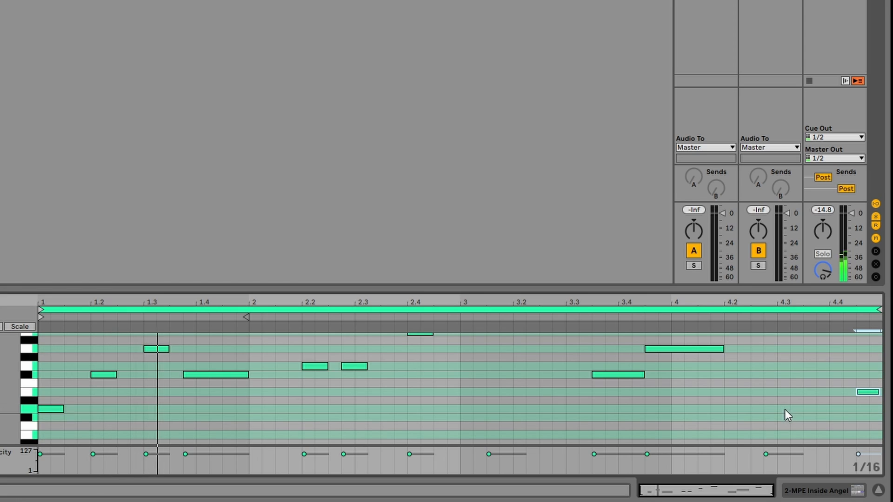
{"action": "left_click_drag", "start_coordinate": [857, 393], "coordinate": [844, 394]}
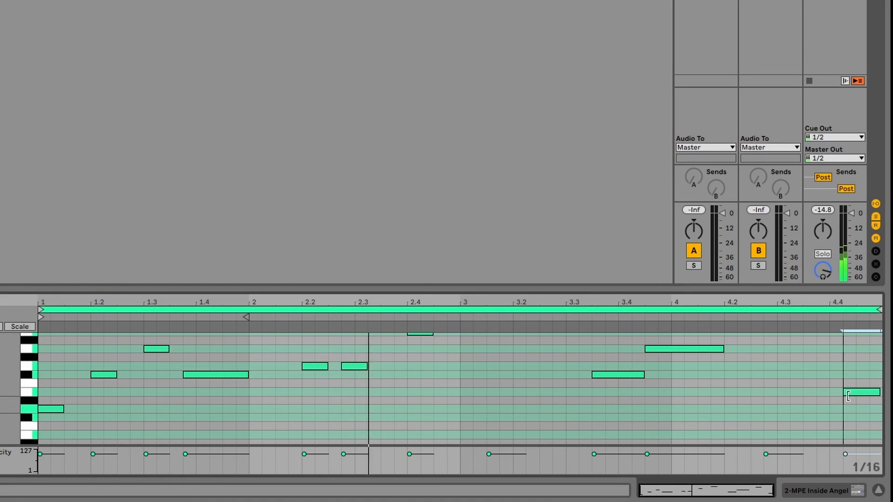
Move the C#4 in bar 4 to 4.2.2 and trim the long bar 1 F#3 to start at 1.4.1.
{"action": "scroll", "coordinate": [833, 401], "scroll_direction": "up", "scroll_amount": 2}
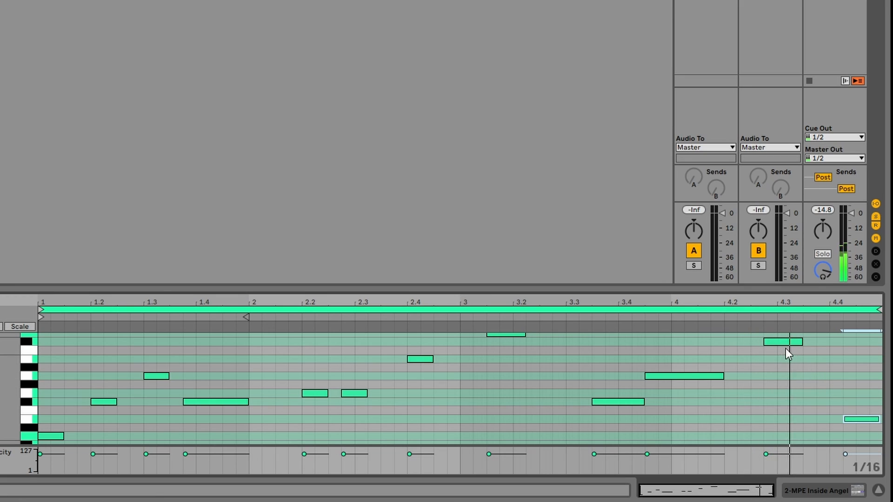
{"action": "left_click_drag", "start_coordinate": [780, 346], "coordinate": [761, 347]}
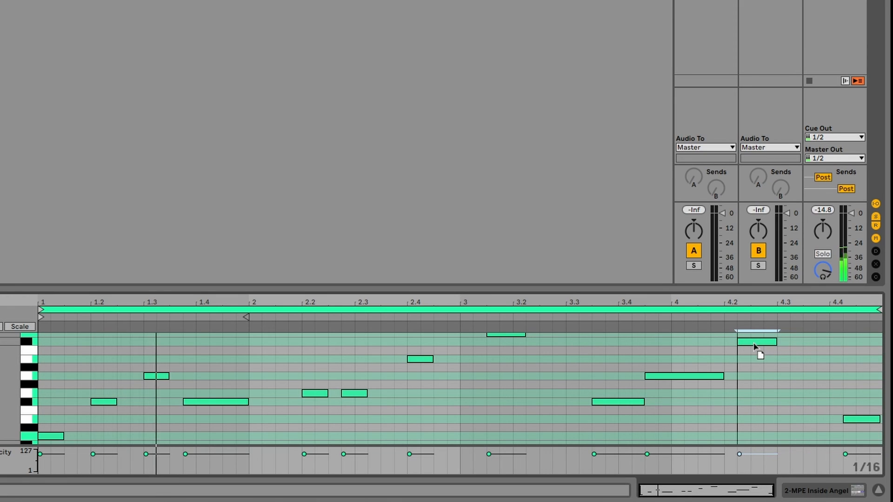
{"action": "left_click", "coordinate": [755, 344]}
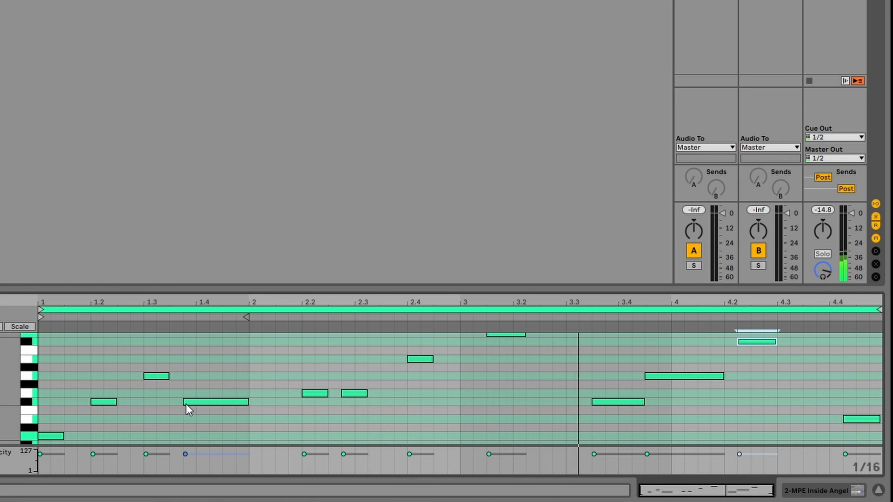
{"action": "left_click_drag", "start_coordinate": [186, 405], "coordinate": [193, 403]}
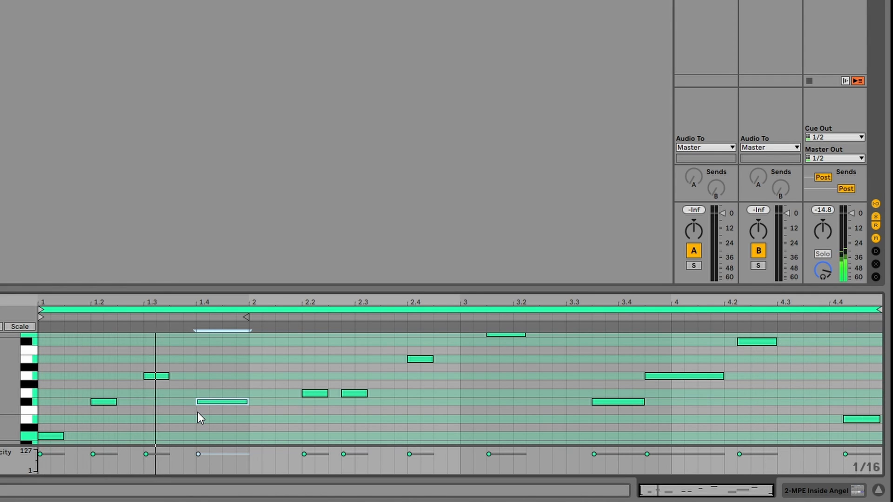
{"action": "scroll", "coordinate": [248, 407], "scroll_direction": "up", "scroll_amount": 1}
{"action": "scroll", "coordinate": [247, 404], "scroll_direction": "up", "scroll_amount": 1}
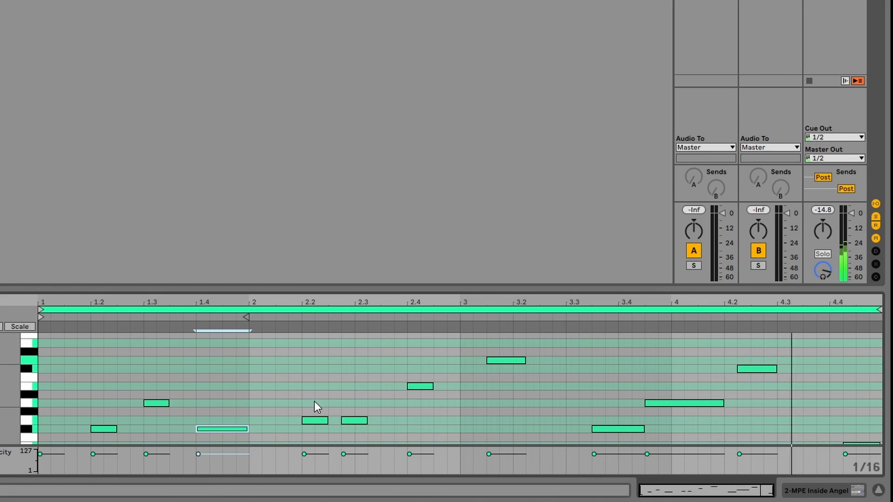
Add an A3 three sixteenths long in bar 4, spanning 4.3.2 to 4.4.1.
{"action": "scroll", "coordinate": [317, 403], "scroll_direction": "down", "scroll_amount": 2}
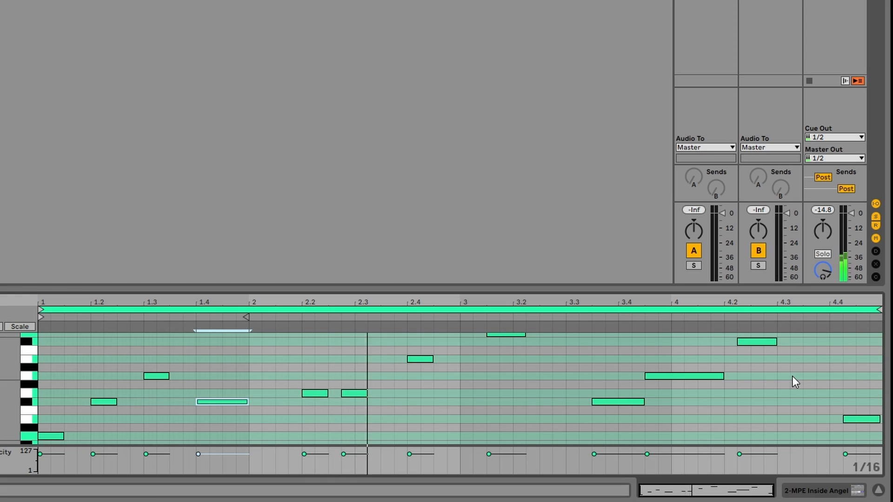
{"action": "double_click", "coordinate": [810, 377]}
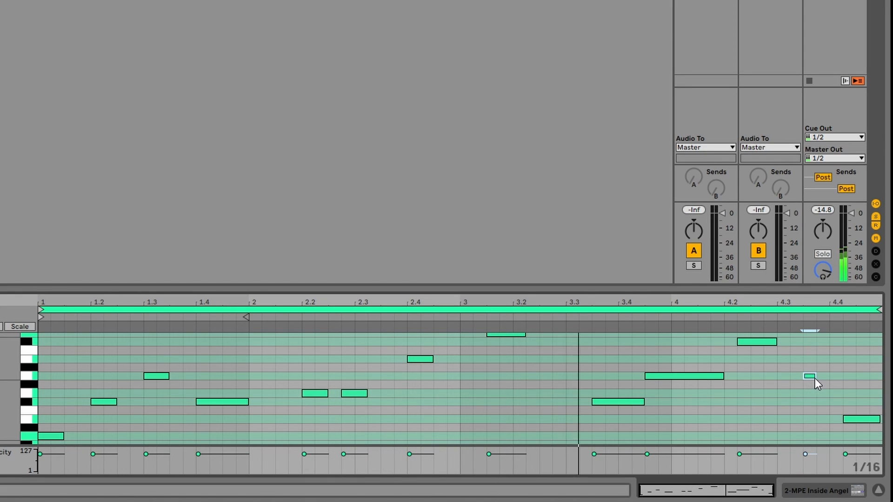
{"action": "left_click_drag", "start_coordinate": [814, 379], "coordinate": [829, 377]}
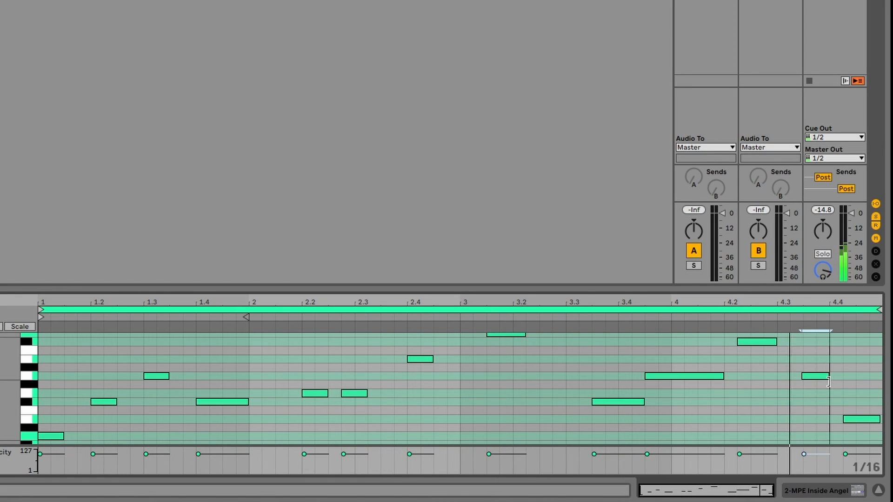
{"action": "left_click", "coordinate": [814, 403]}
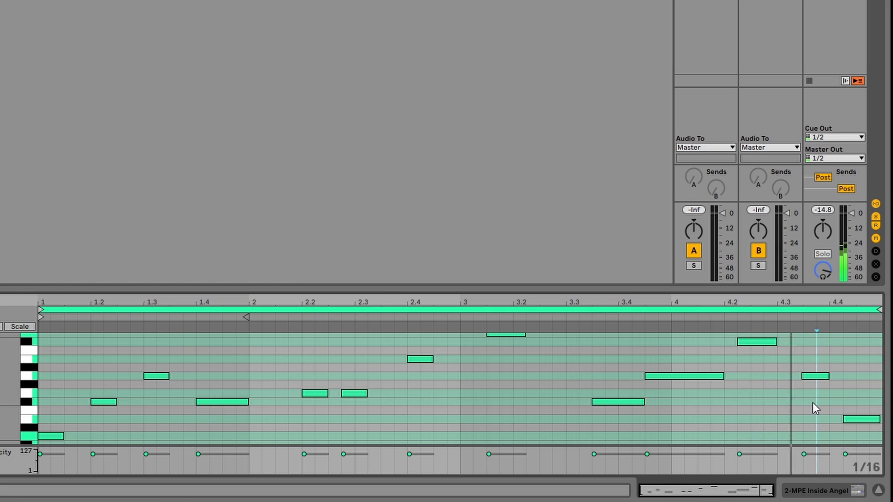
{"action": "left_click_drag", "start_coordinate": [806, 378], "coordinate": [799, 379]}
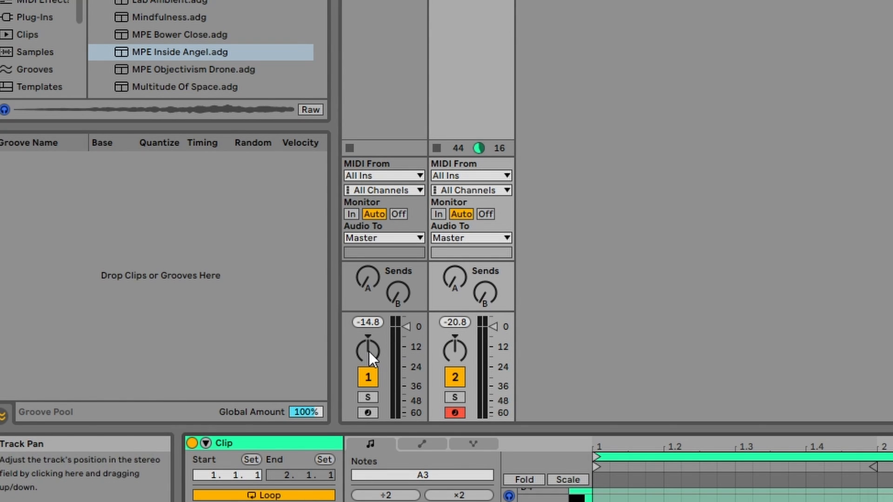
Pan track 1 partway to the left and track 2 partway to the right.
{"action": "left_click_drag", "start_coordinate": [369, 350], "coordinate": [369, 367]}
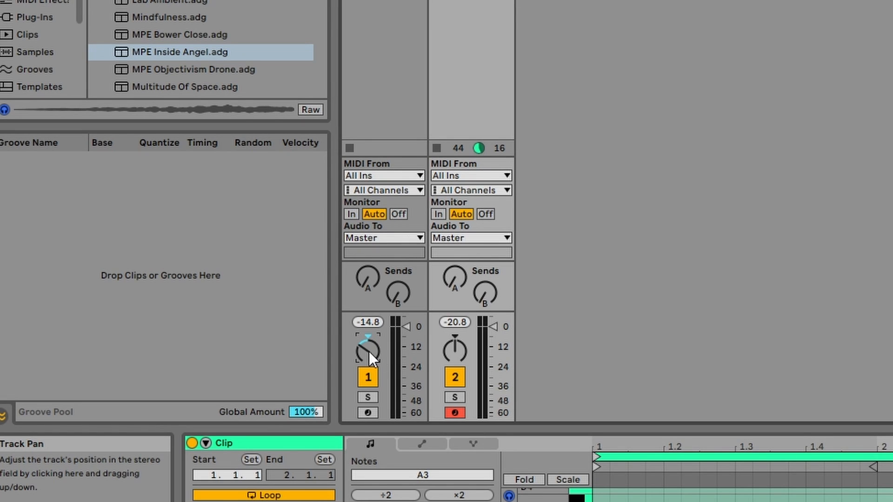
{"action": "left_click", "coordinate": [457, 351]}
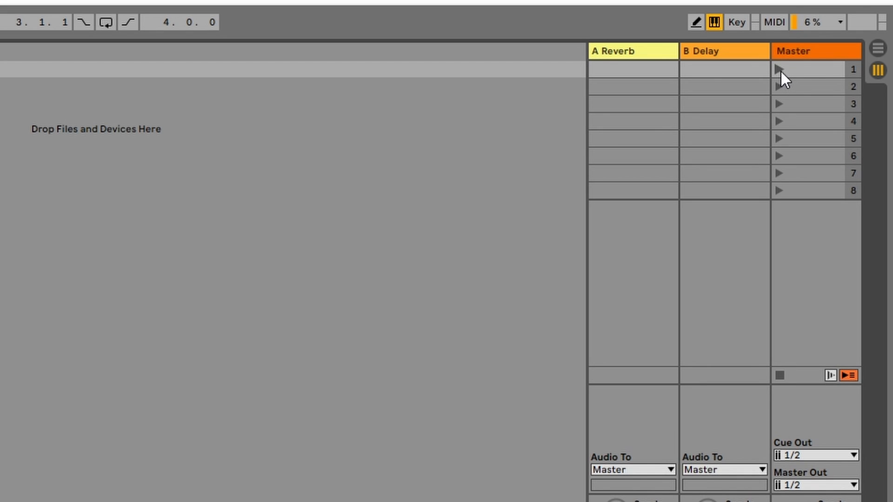
Launch scene 1 to play both clips together and open the track 2 melody clip's notes.
{"action": "left_click", "coordinate": [779, 69]}
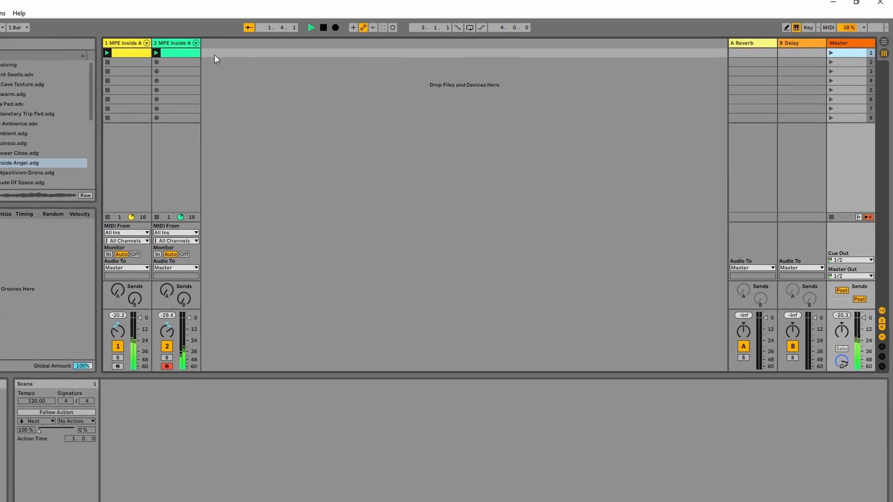
{"action": "left_click", "coordinate": [168, 53]}
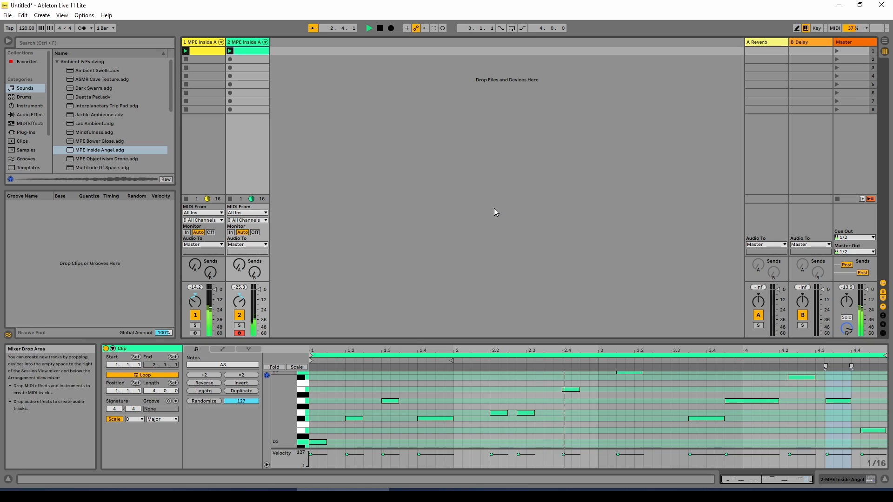